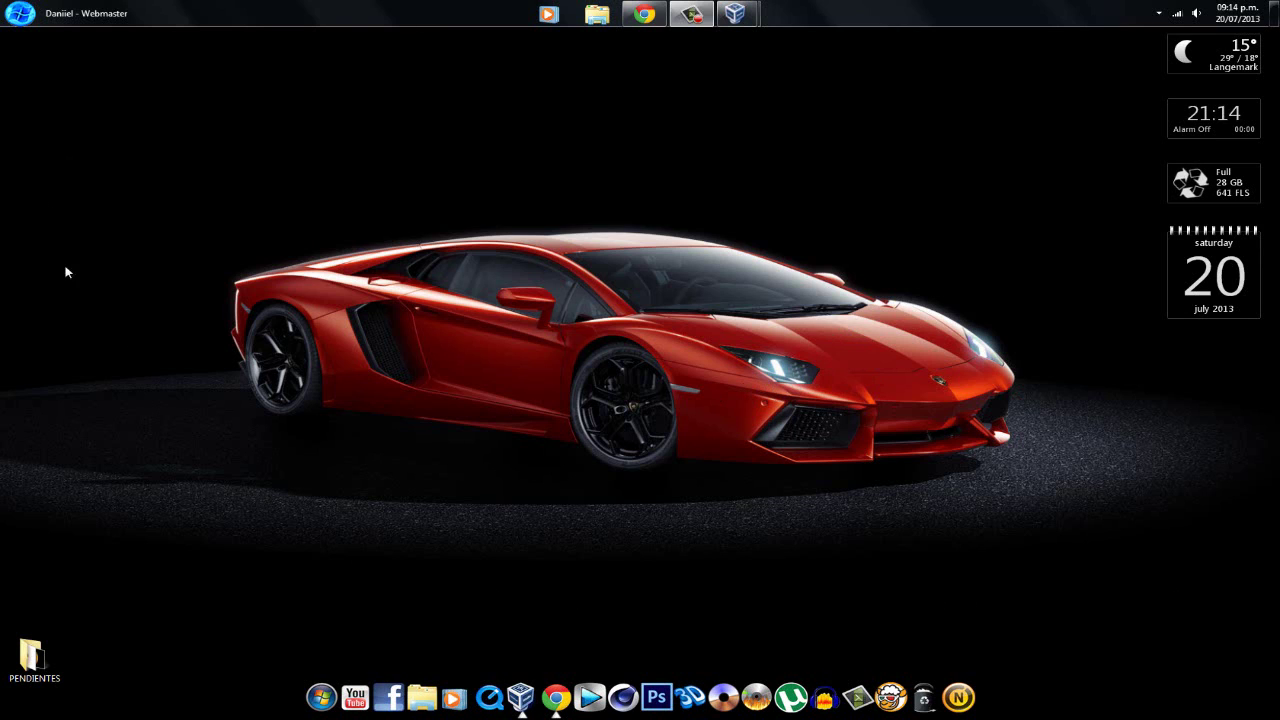
left_click(31, 9)
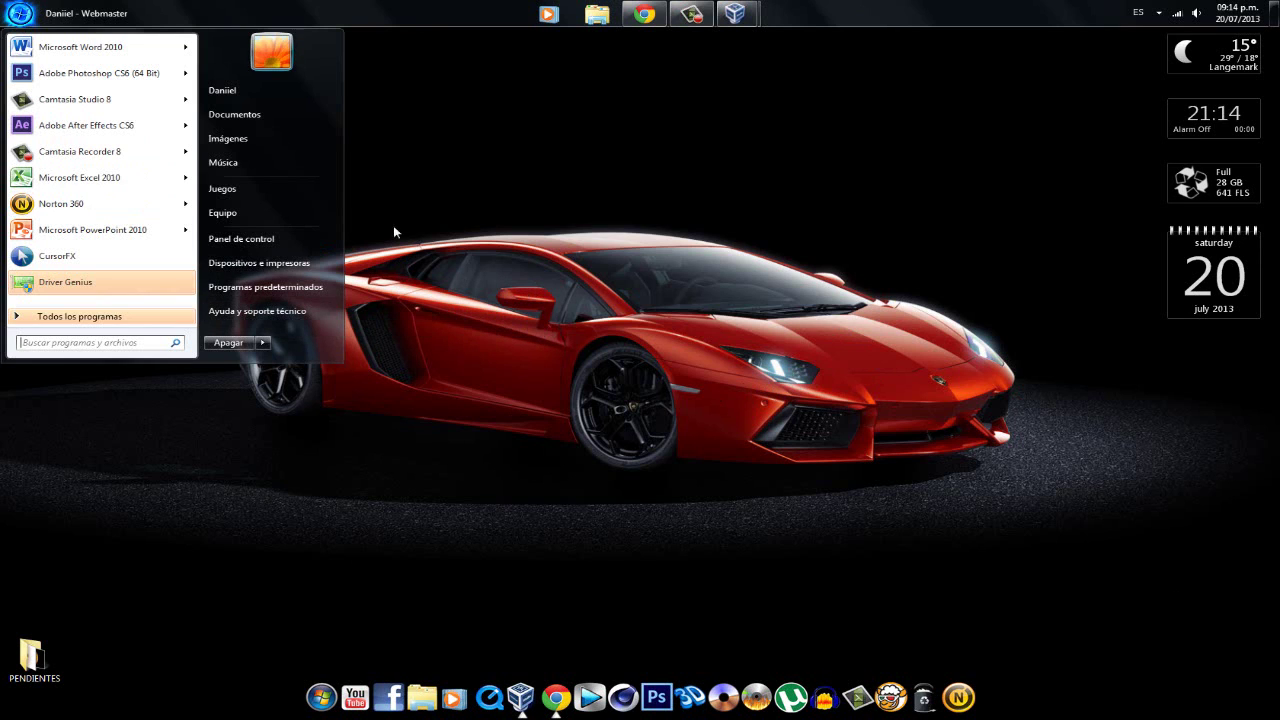
left_click(632, 201)
left_click_drag(81, 117, 1100, 572)
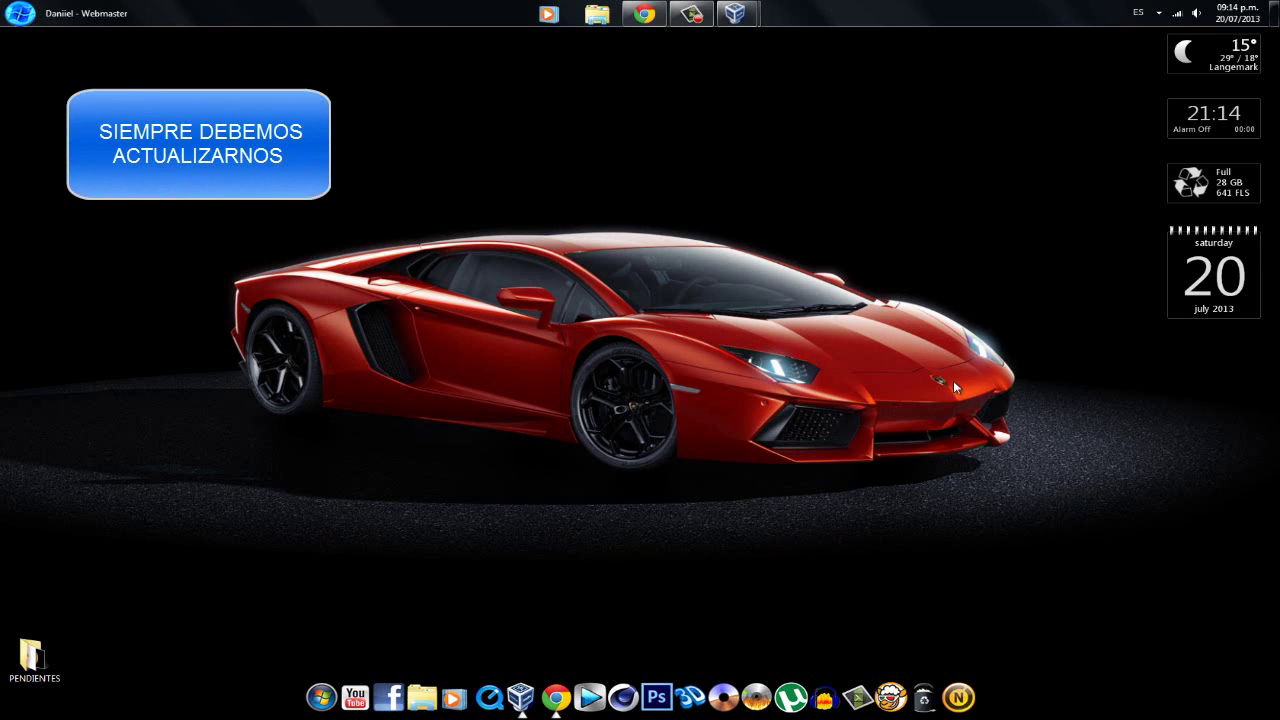
Switch to VirtualBox and look over the manager and the running Windows Eight machine's Start screen and desktop.
mouse_move(740, 12)
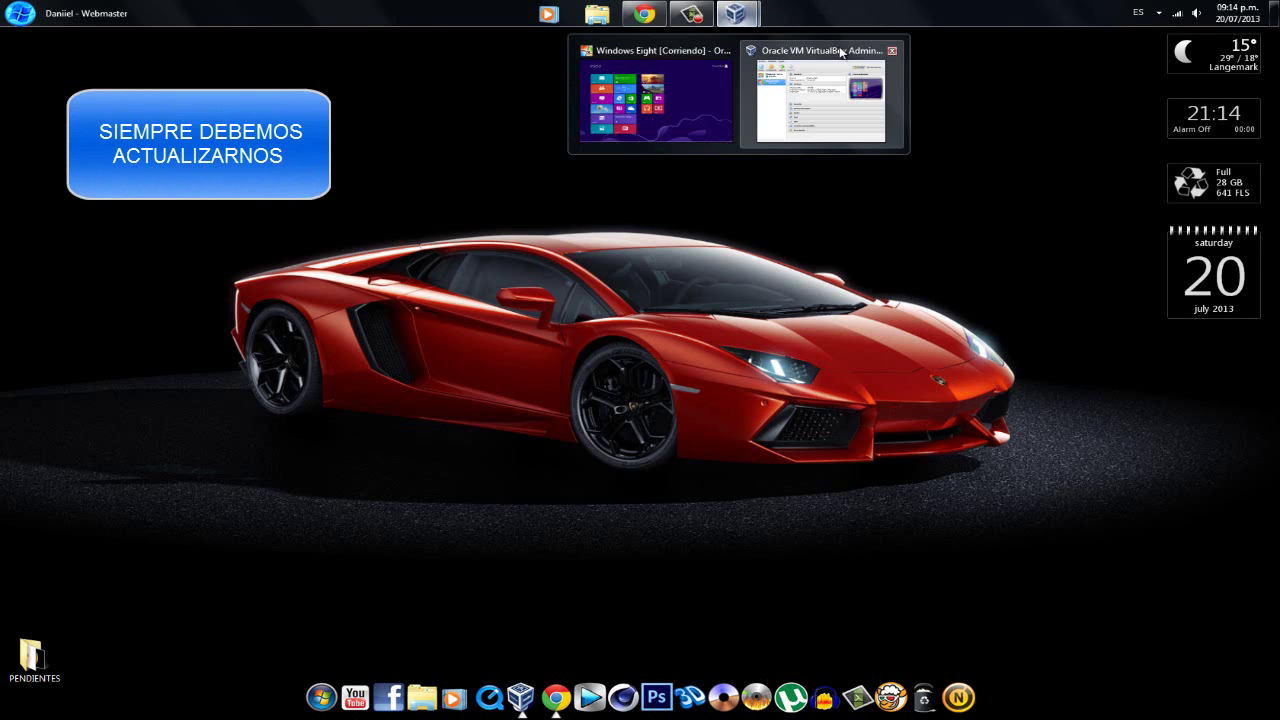
left_click(789, 72)
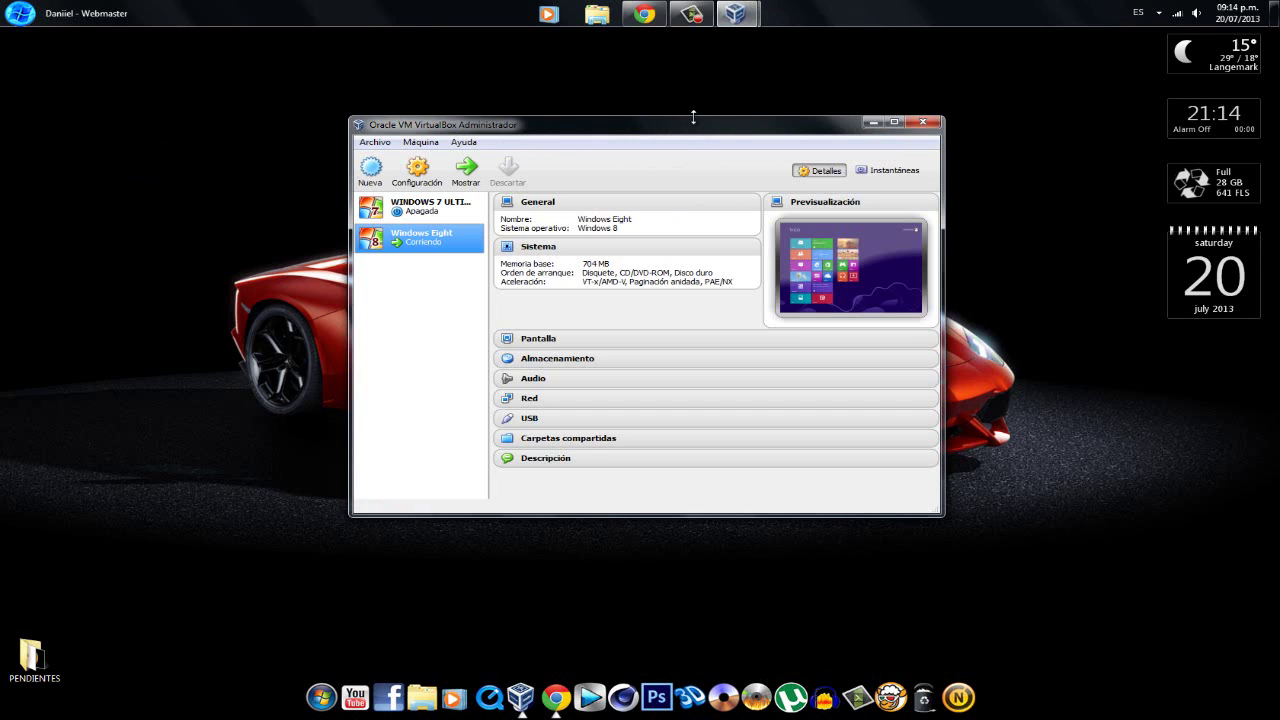
mouse_move(745, 22)
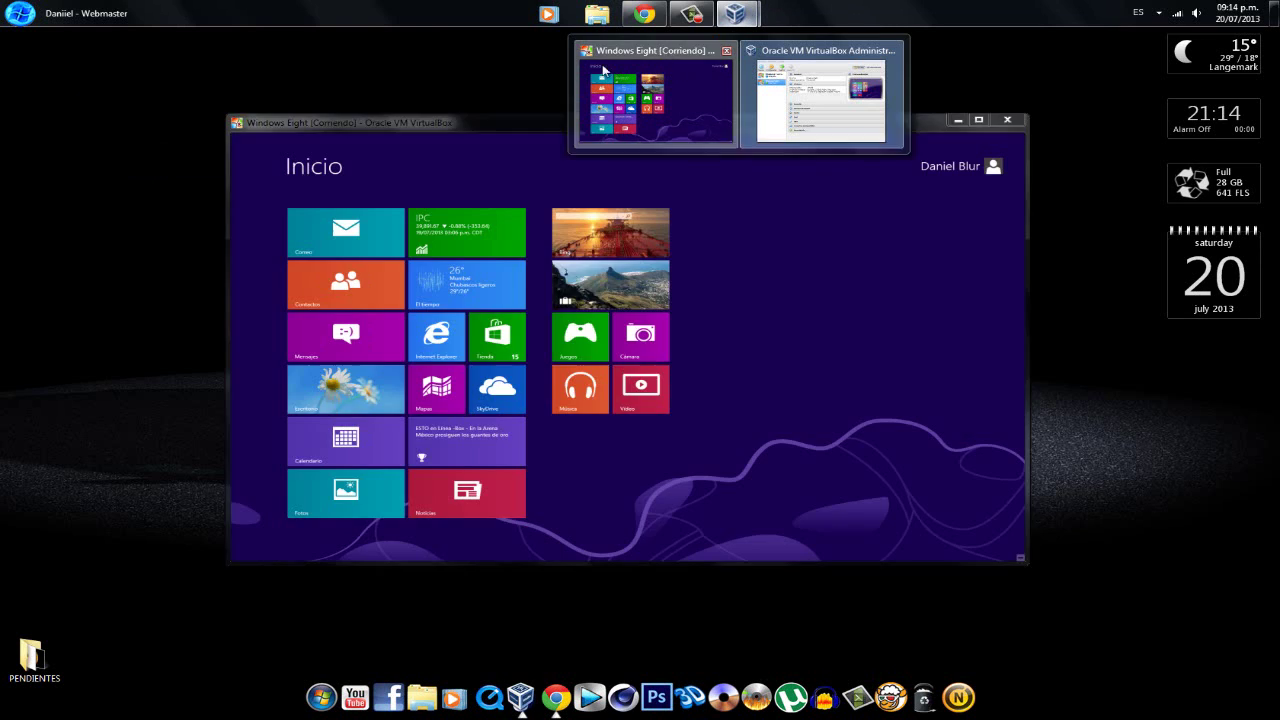
left_click(662, 60)
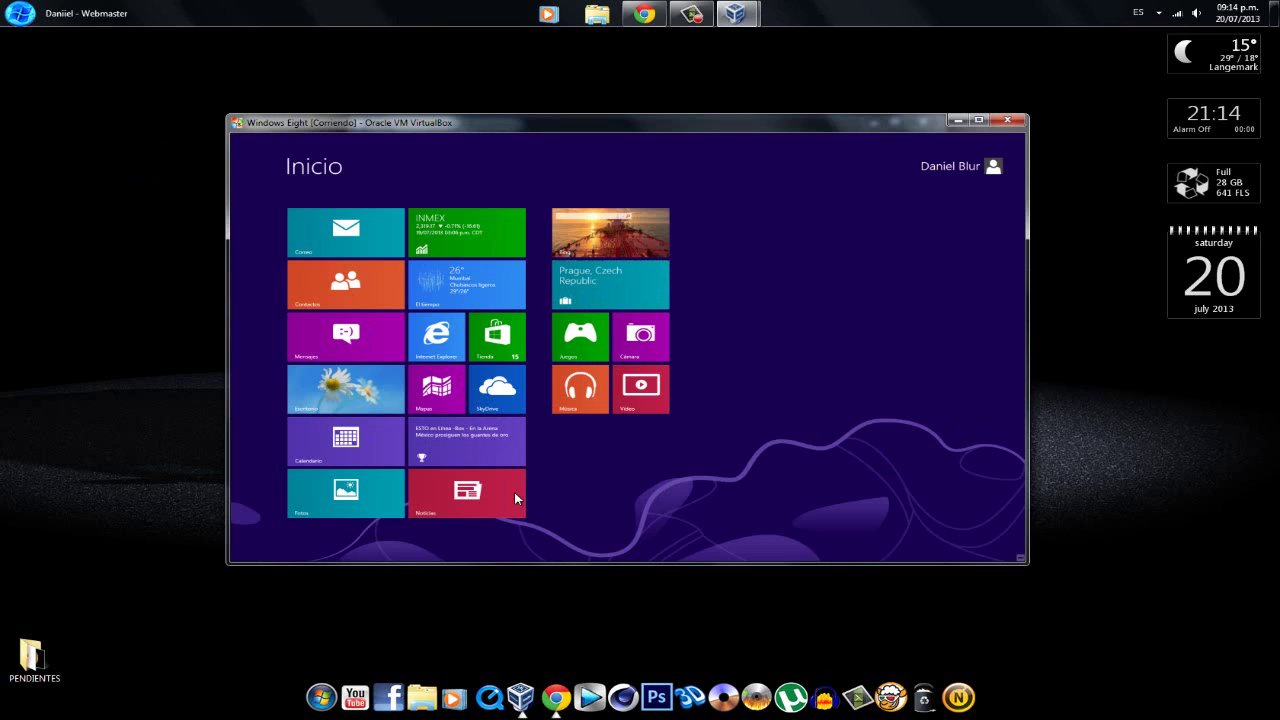
left_click(348, 396)
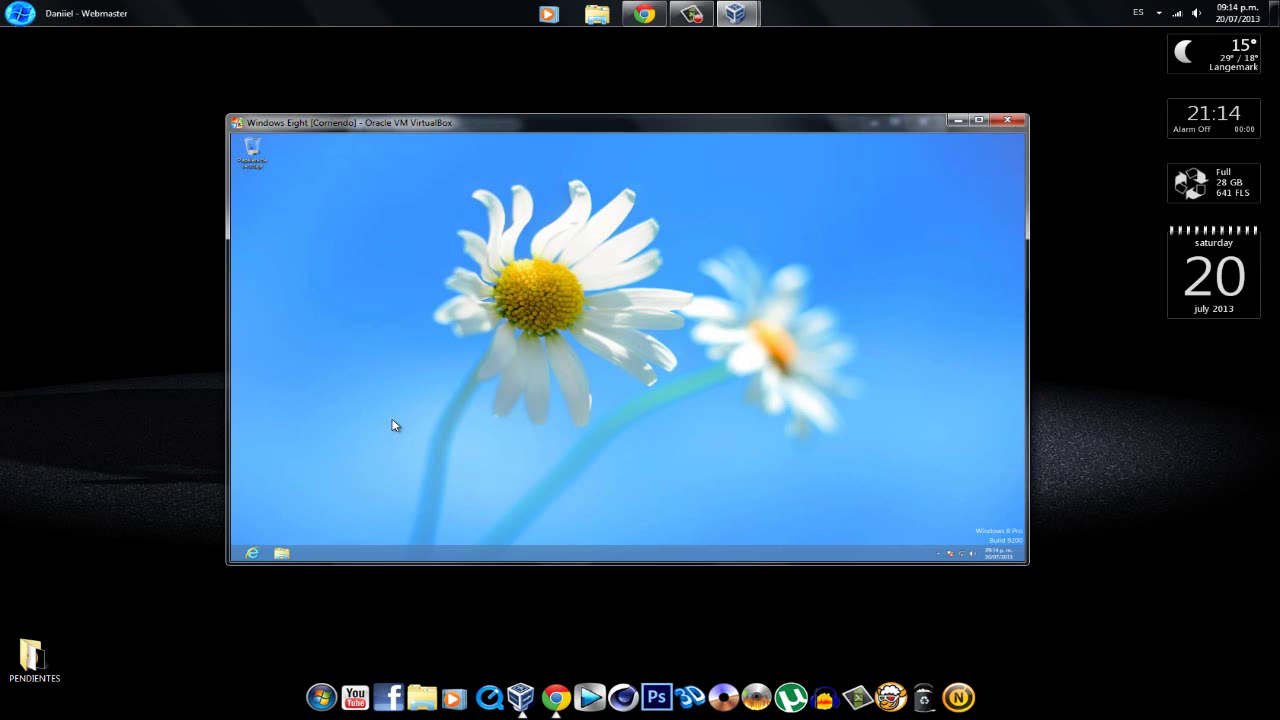
key("super")
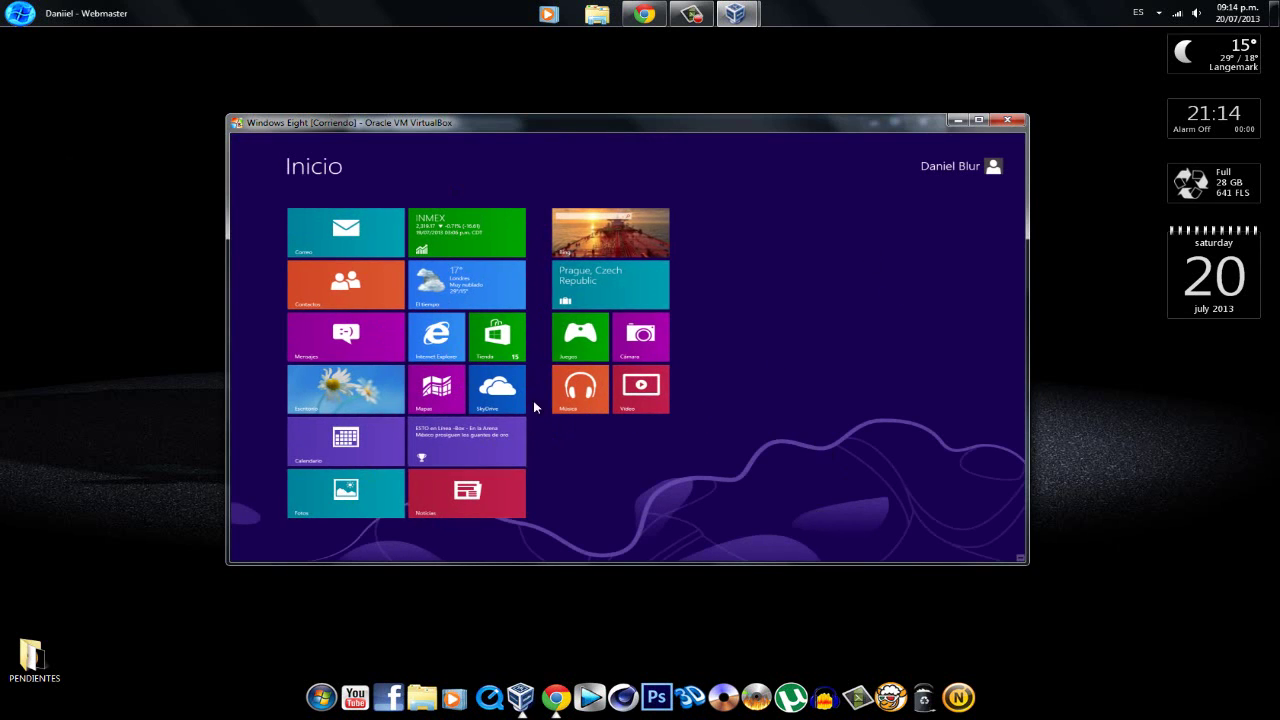
left_click(346, 395)
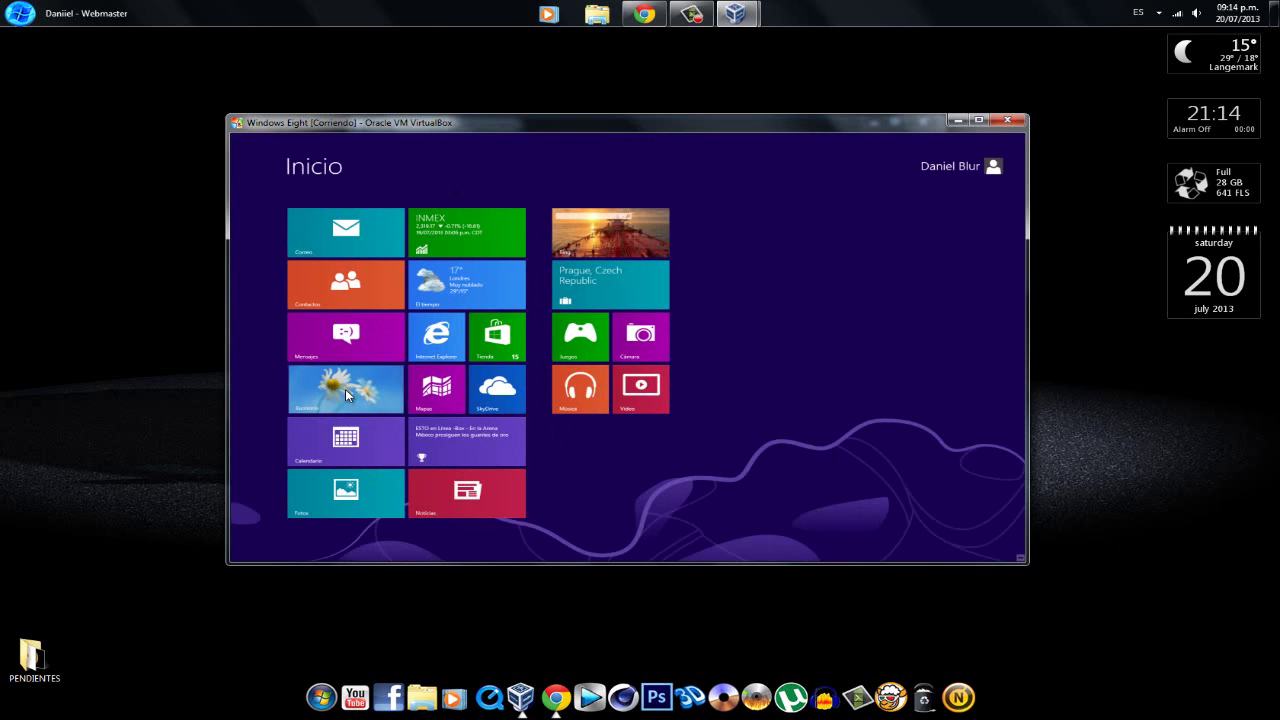
left_click_drag(368, 208, 807, 408)
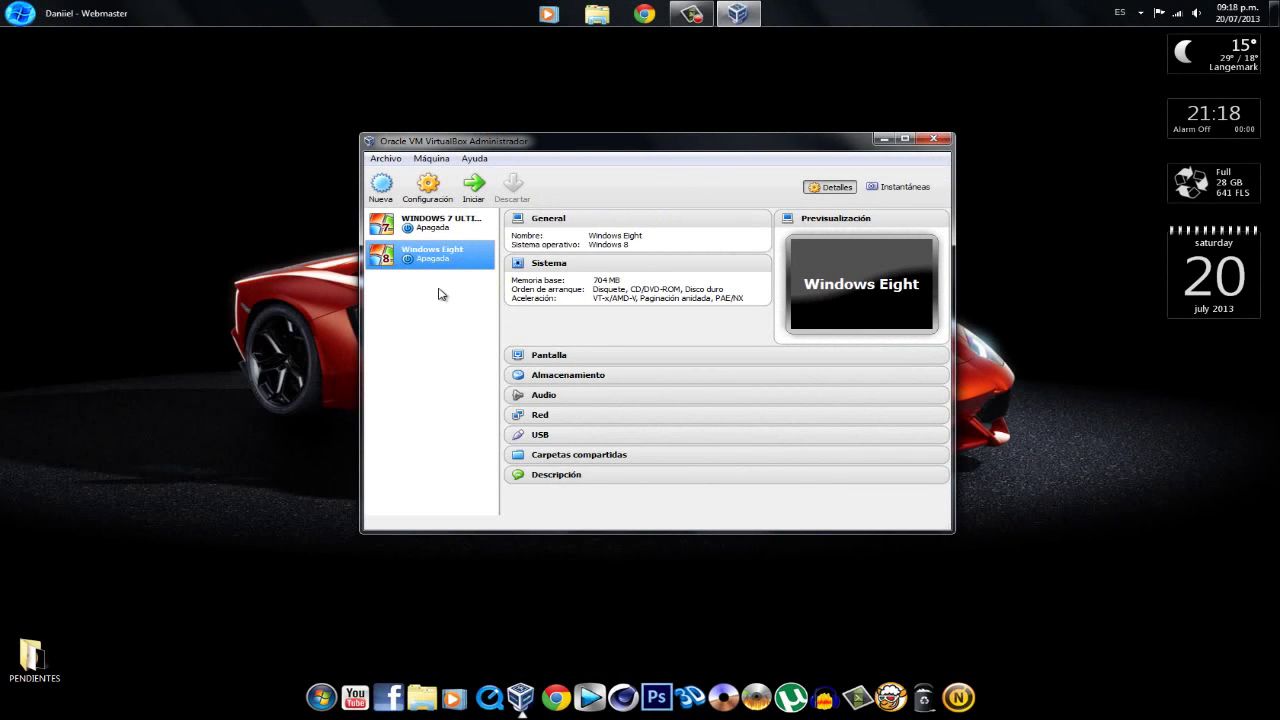
Start creating a new virtual machine named Windows 8 pro with the version set to Windows 8.
left_click(380, 183)
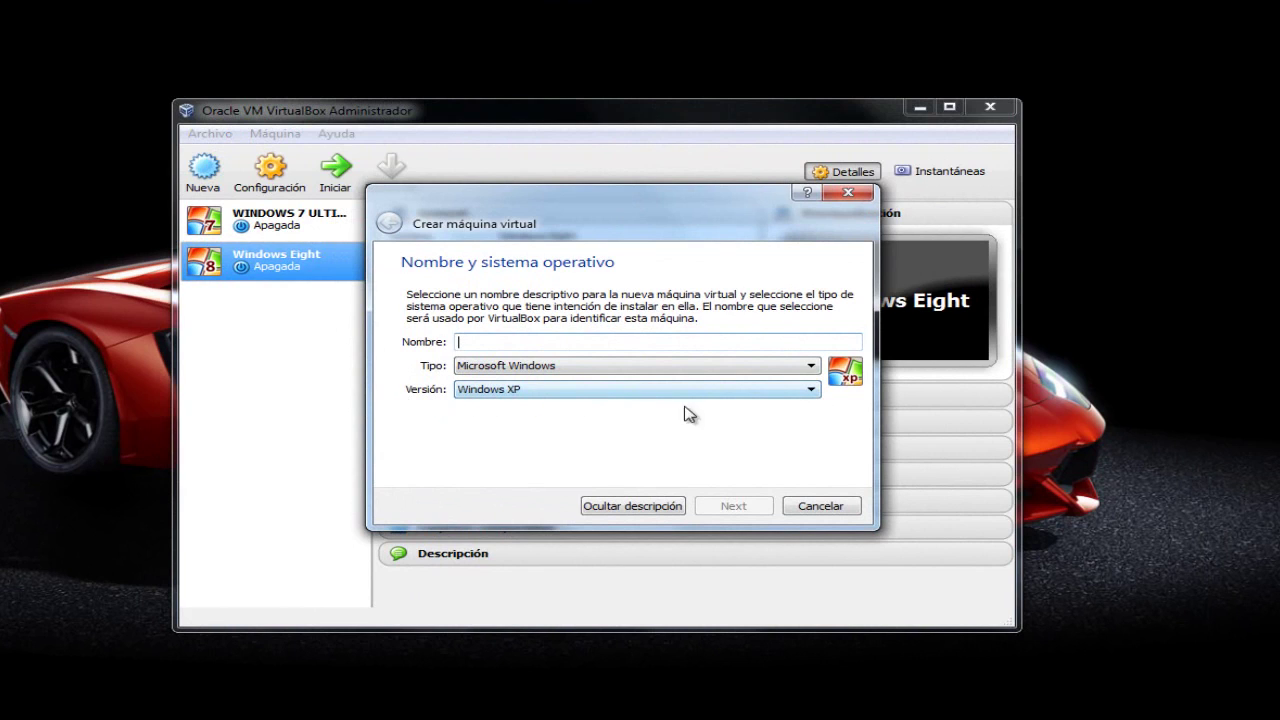
left_click(810, 396)
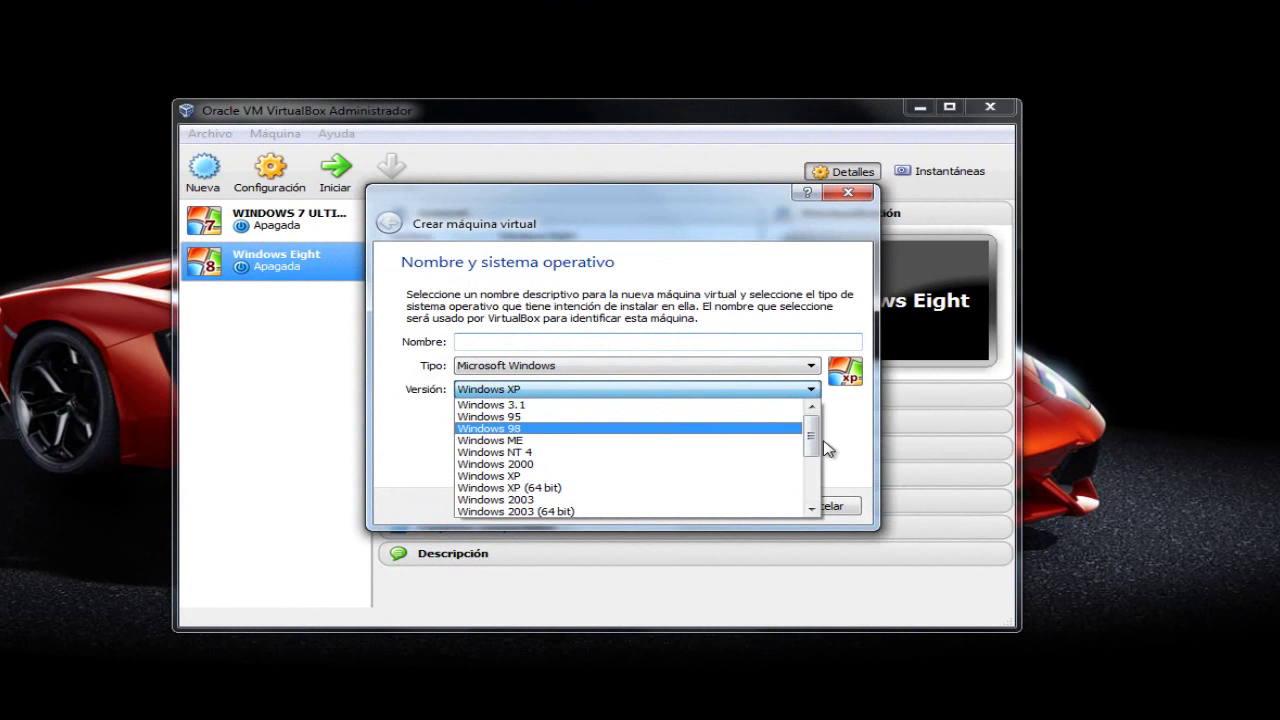
left_click_drag(813, 442, 815, 495)
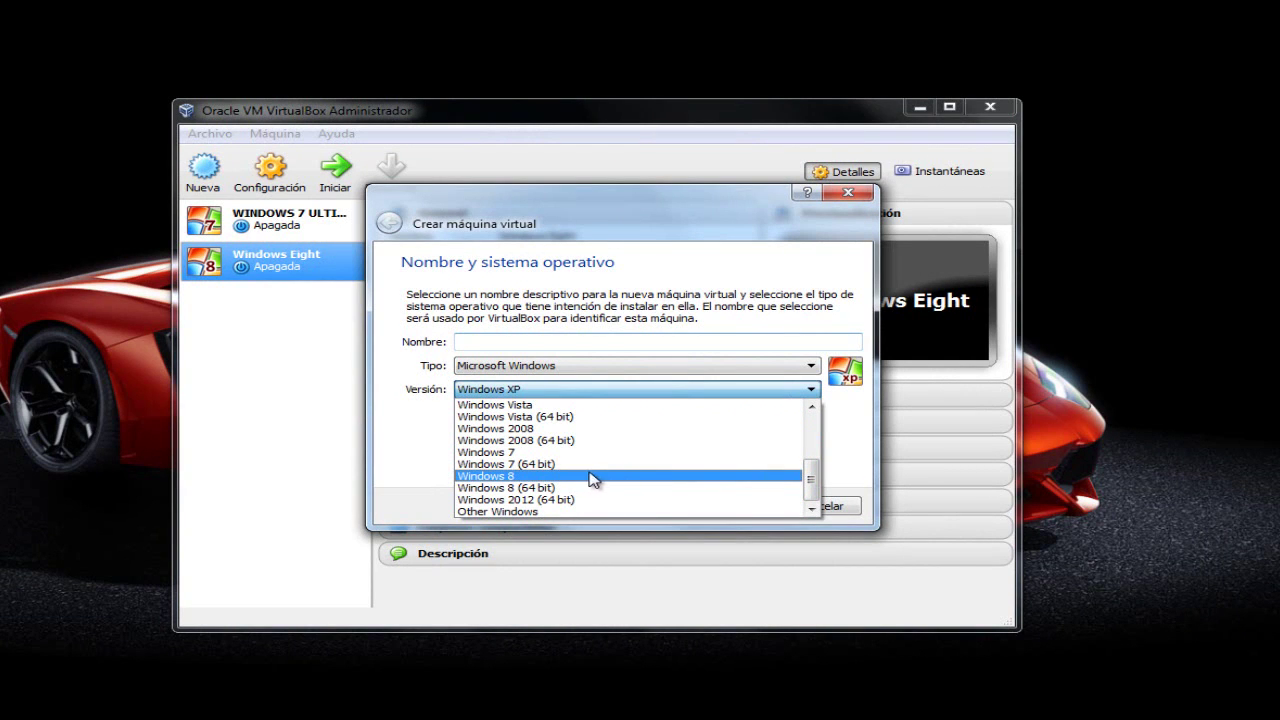
left_click(527, 478)
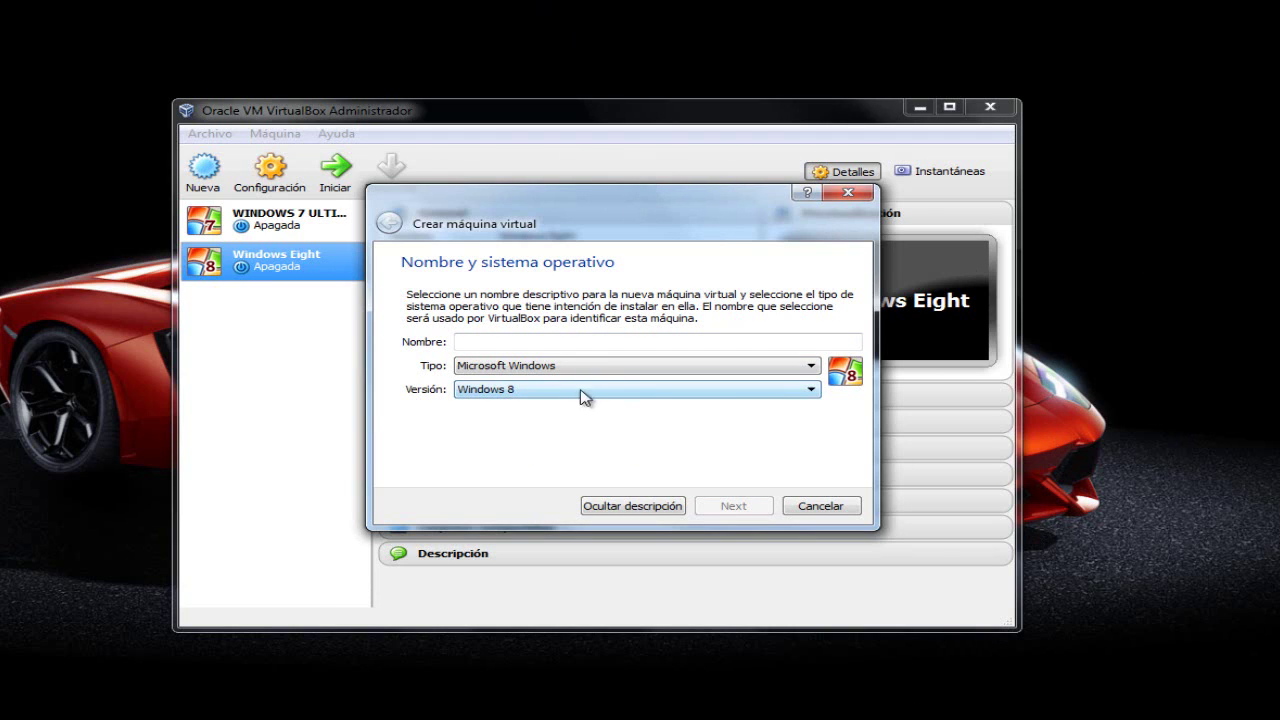
left_click(536, 341)
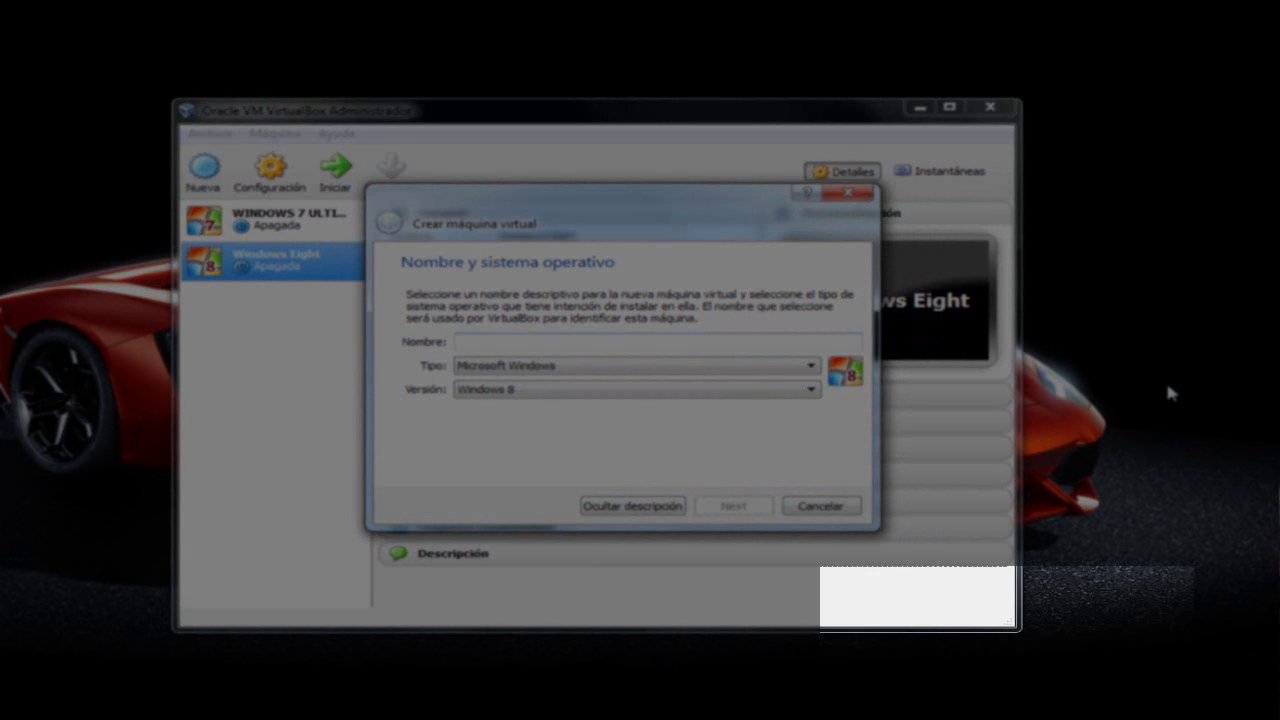
type("w")
key("BackSpace")
type("WINDOWS")
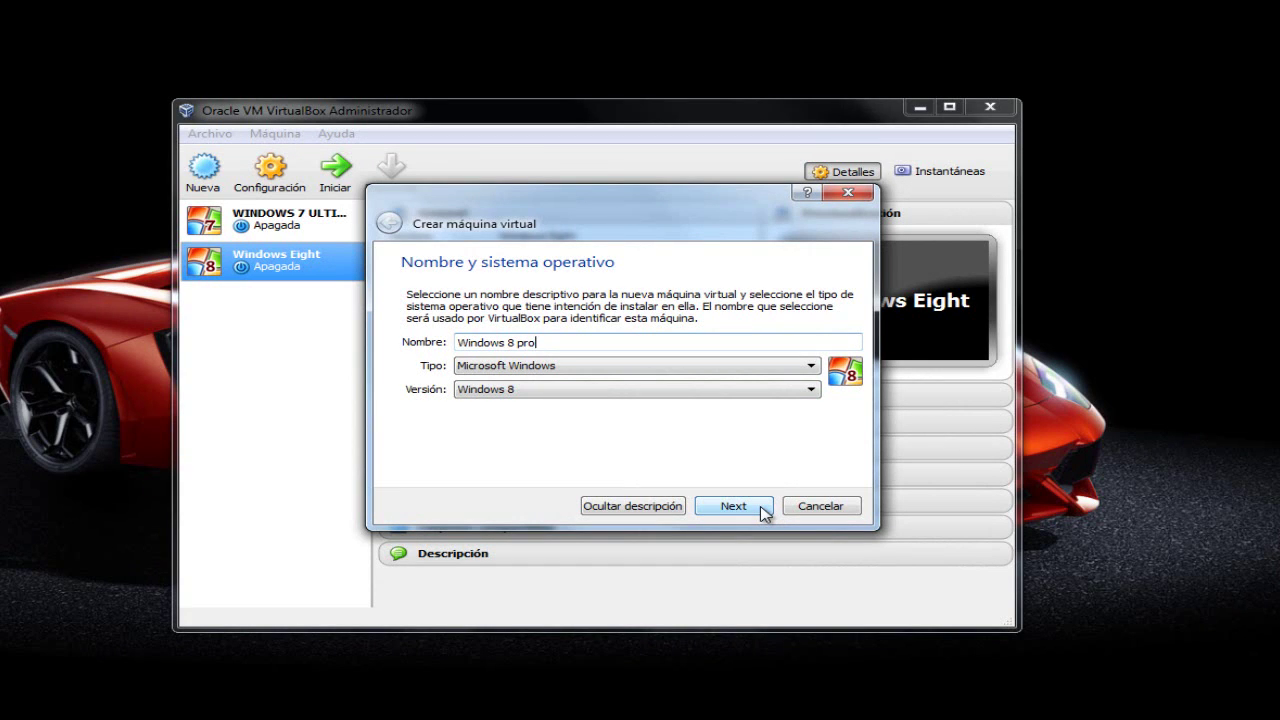
left_click(756, 507)
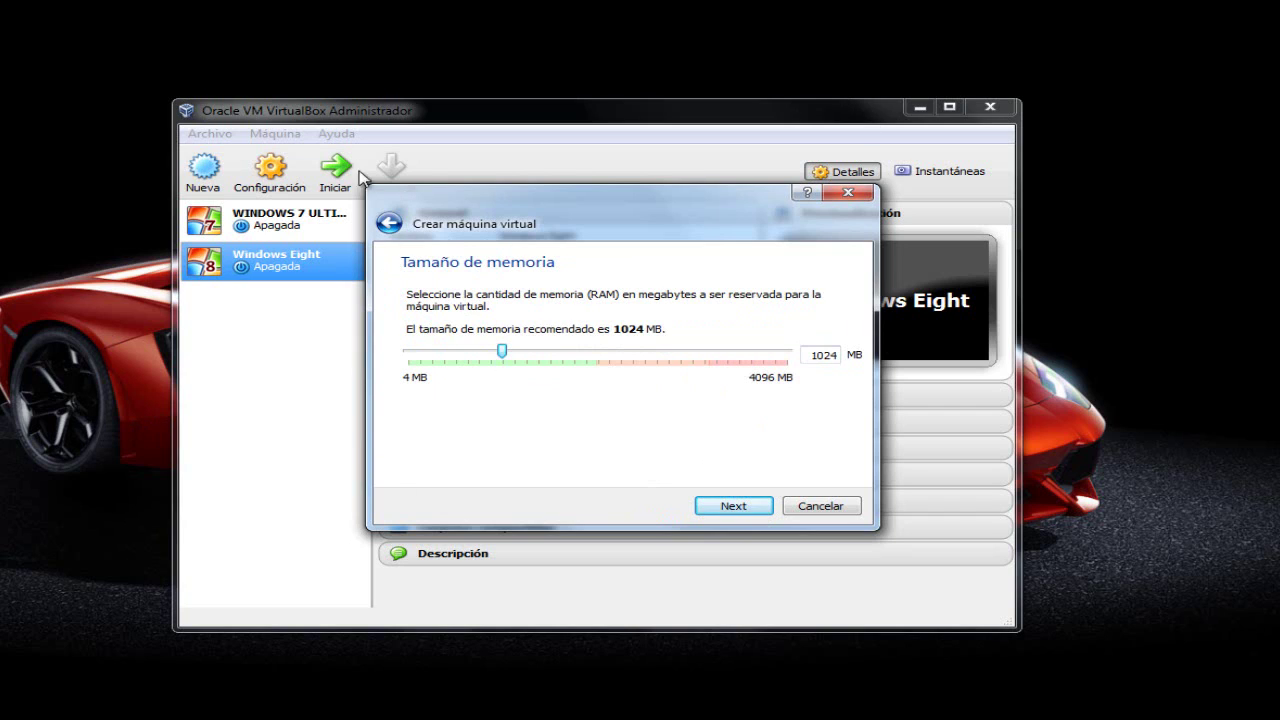
Set the new virtual machine's memory size to 751 MB and continue to the hard disk setup.
left_click(520, 48)
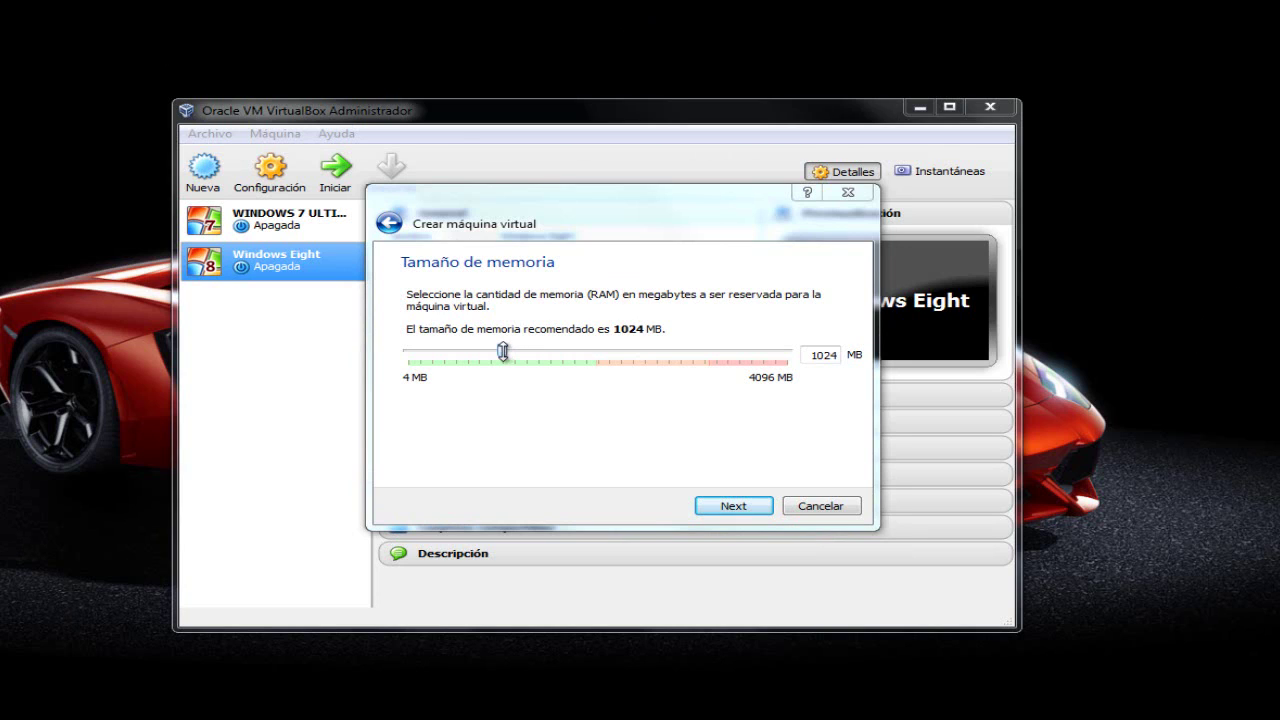
left_click(503, 351)
left_click_drag(502, 348, 478, 346)
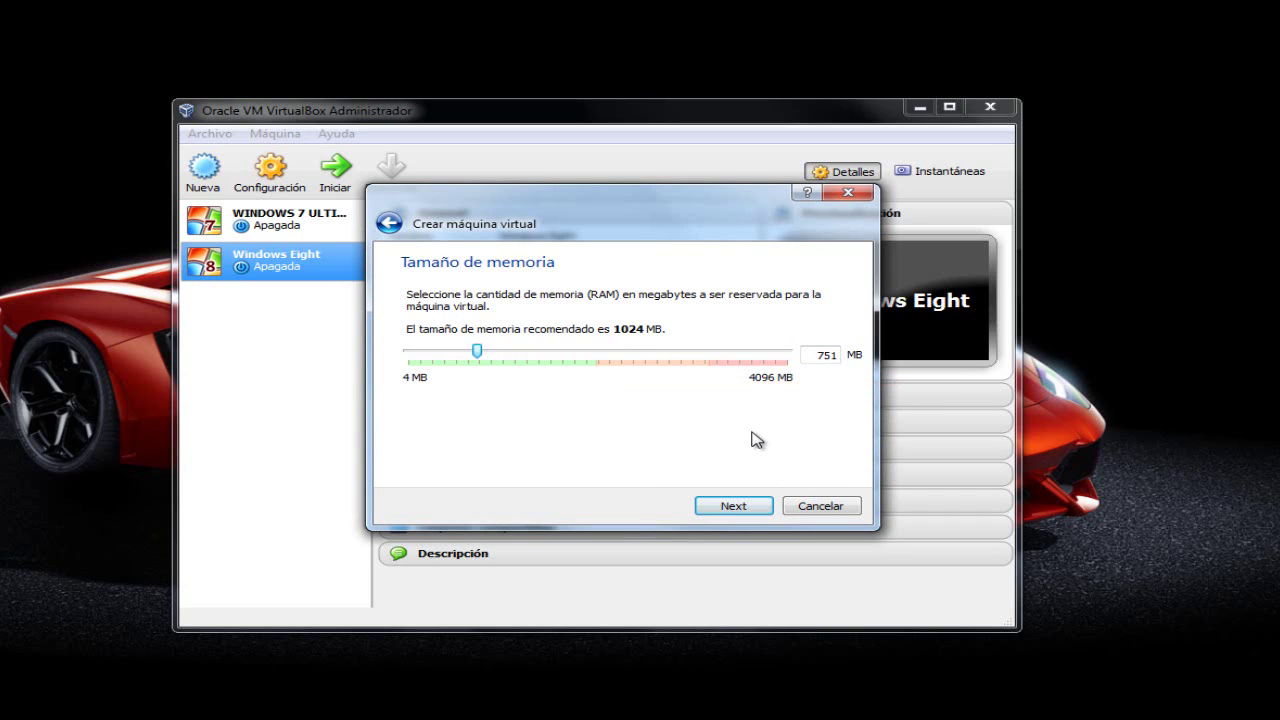
left_click(734, 506)
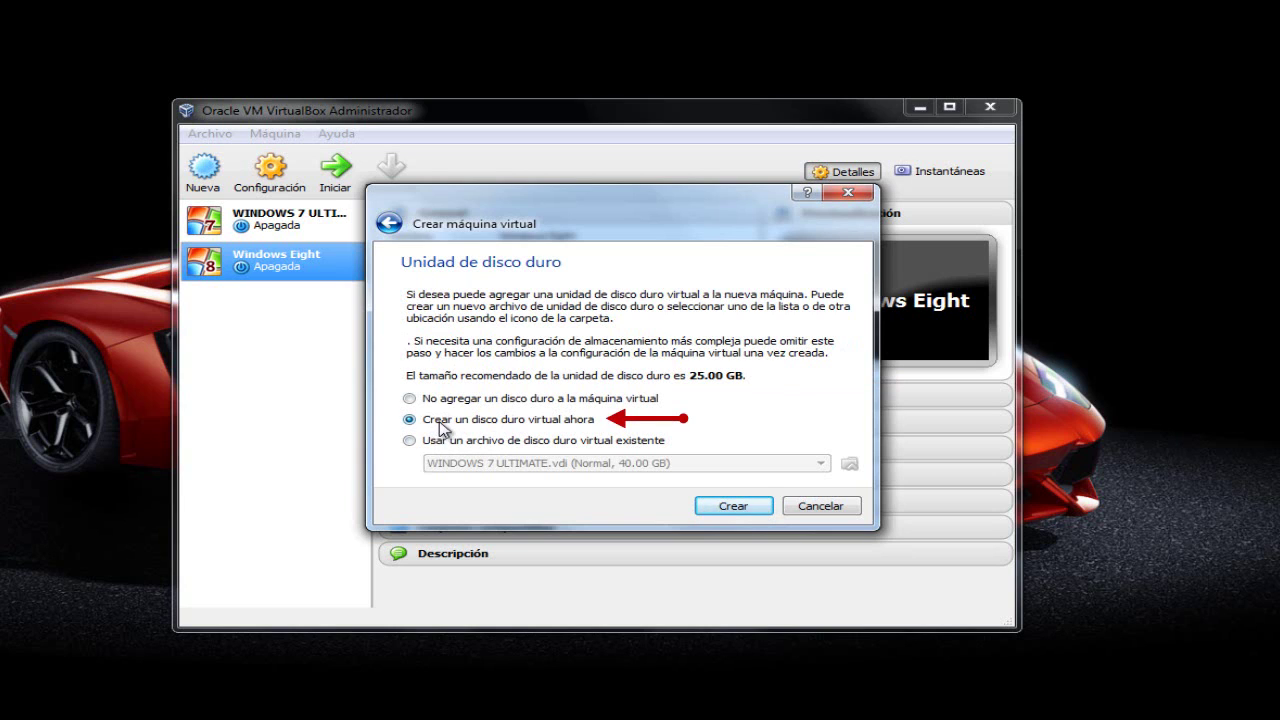
Create a new dynamically allocated VDI hard disk of 25.00 GB named Windows 8 pro, completing the machine's creation.
left_click(733, 506)
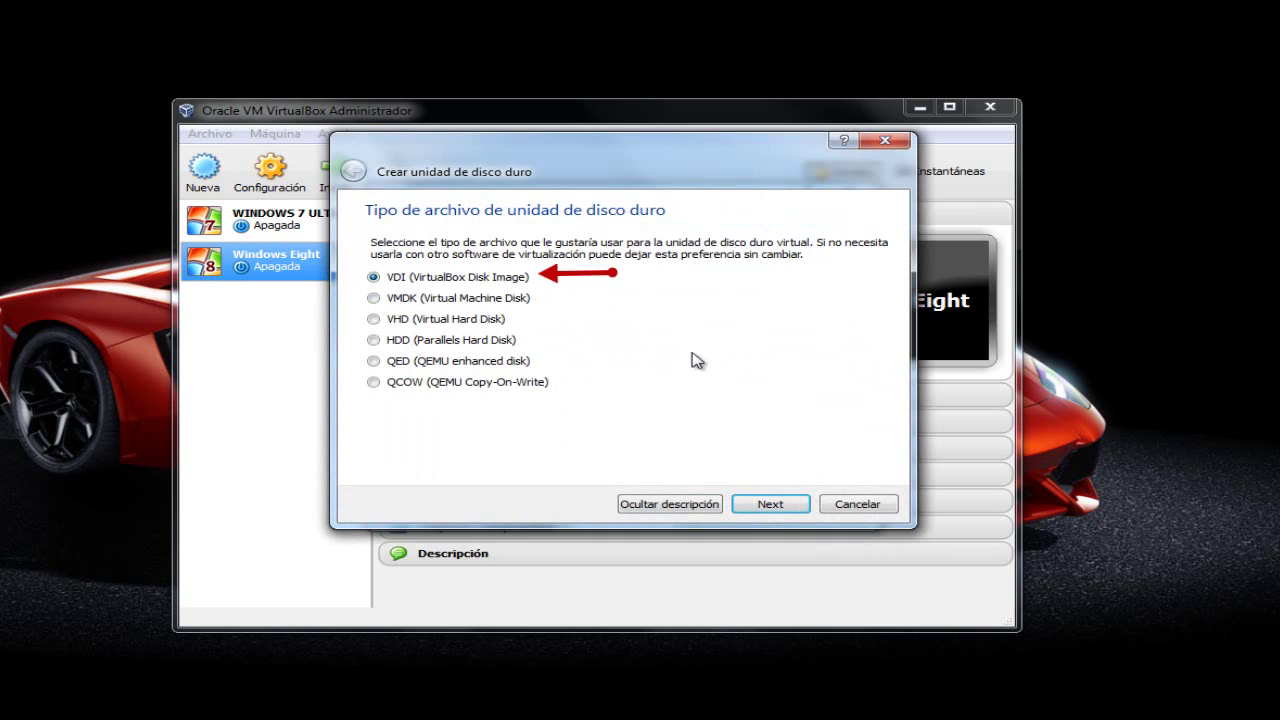
left_click(776, 507)
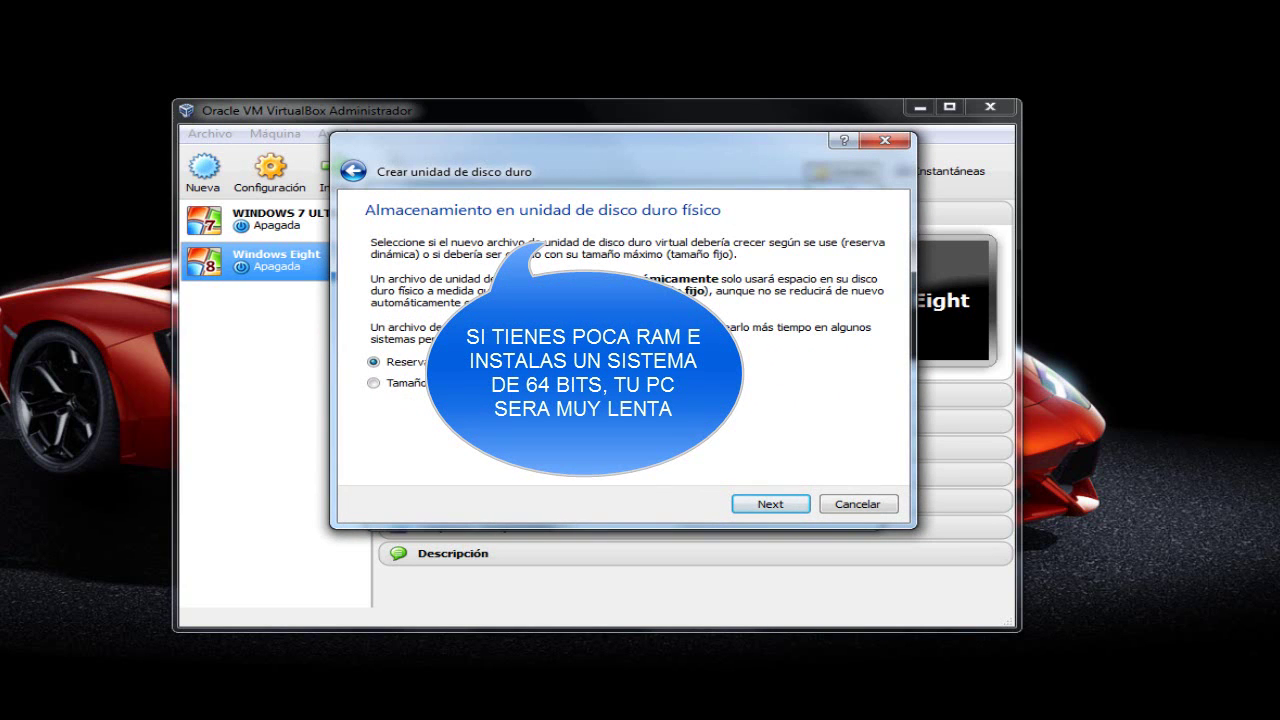
left_click(781, 506)
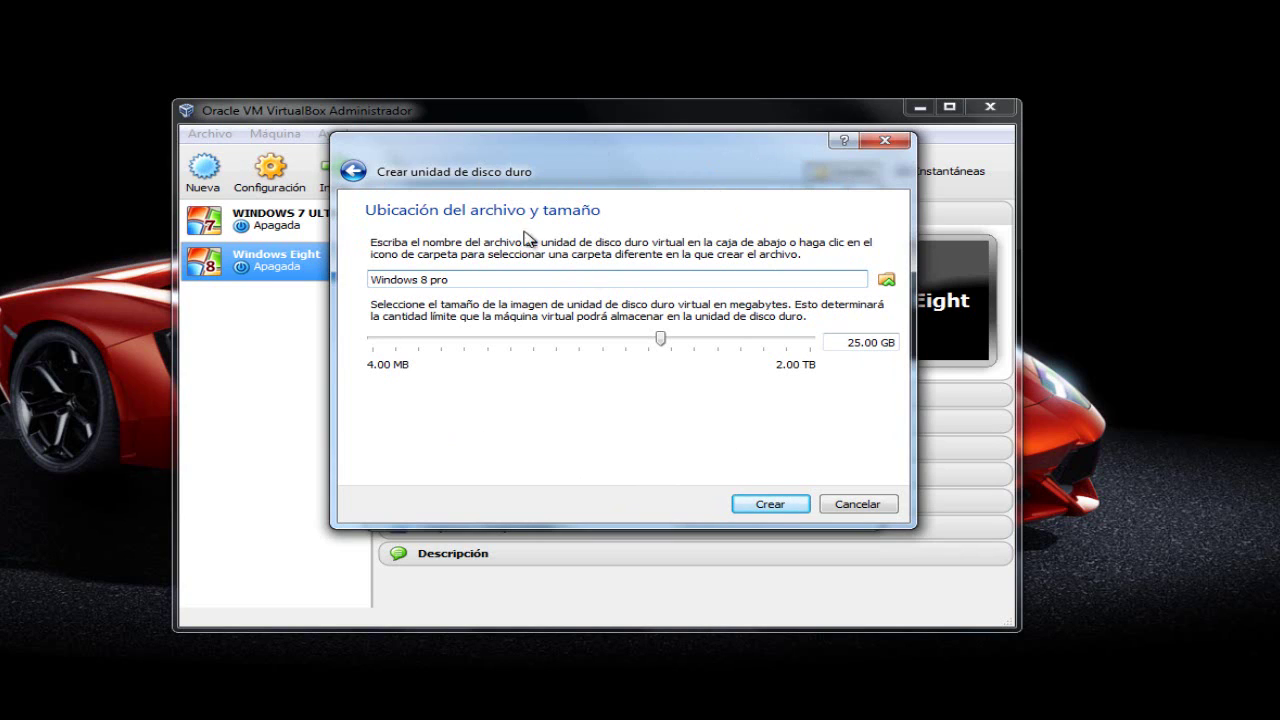
left_click(760, 506)
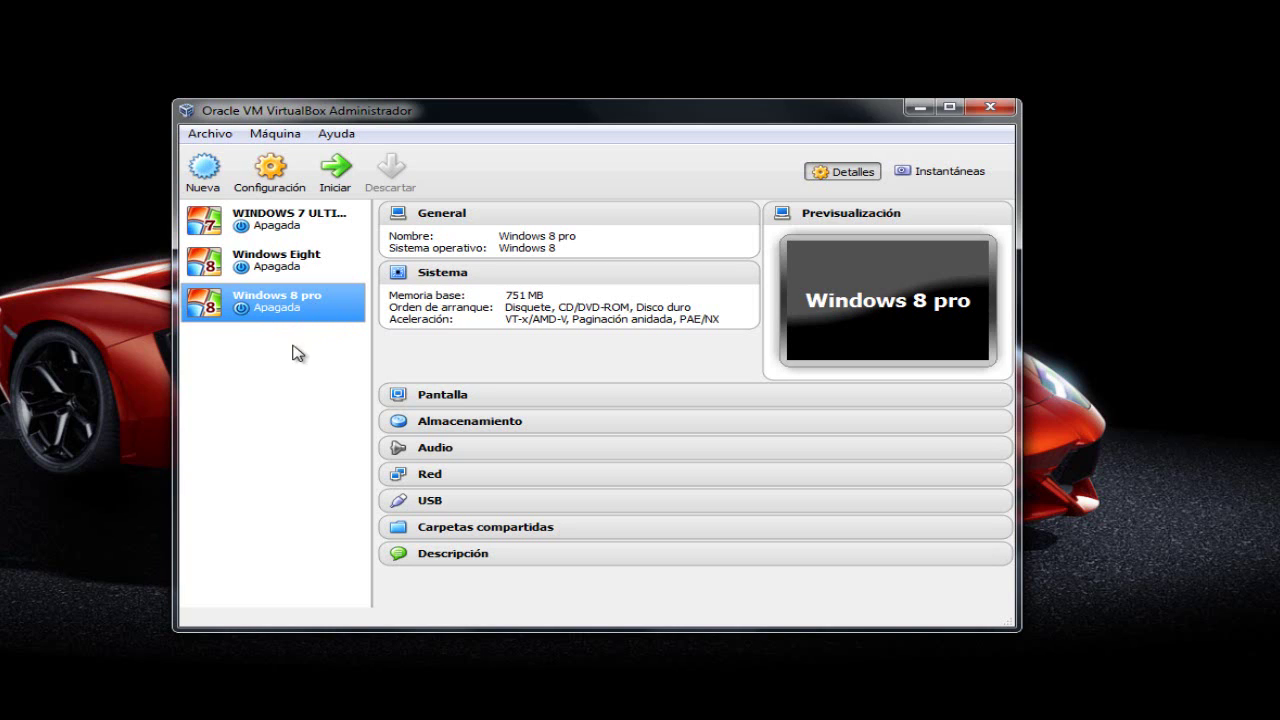
Open the Windows 8 pro machine's storage settings and select the empty optical drive under the IDE controller.
left_click(277, 189)
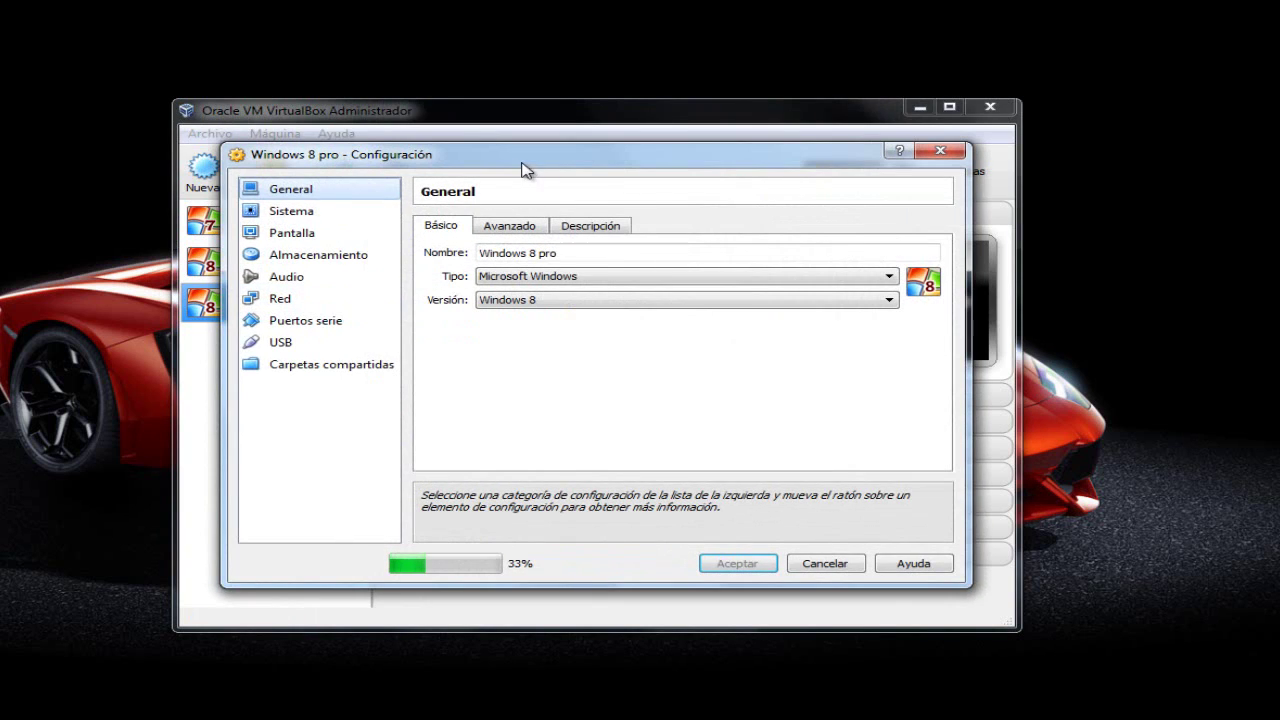
left_click_drag(529, 169, 462, 186)
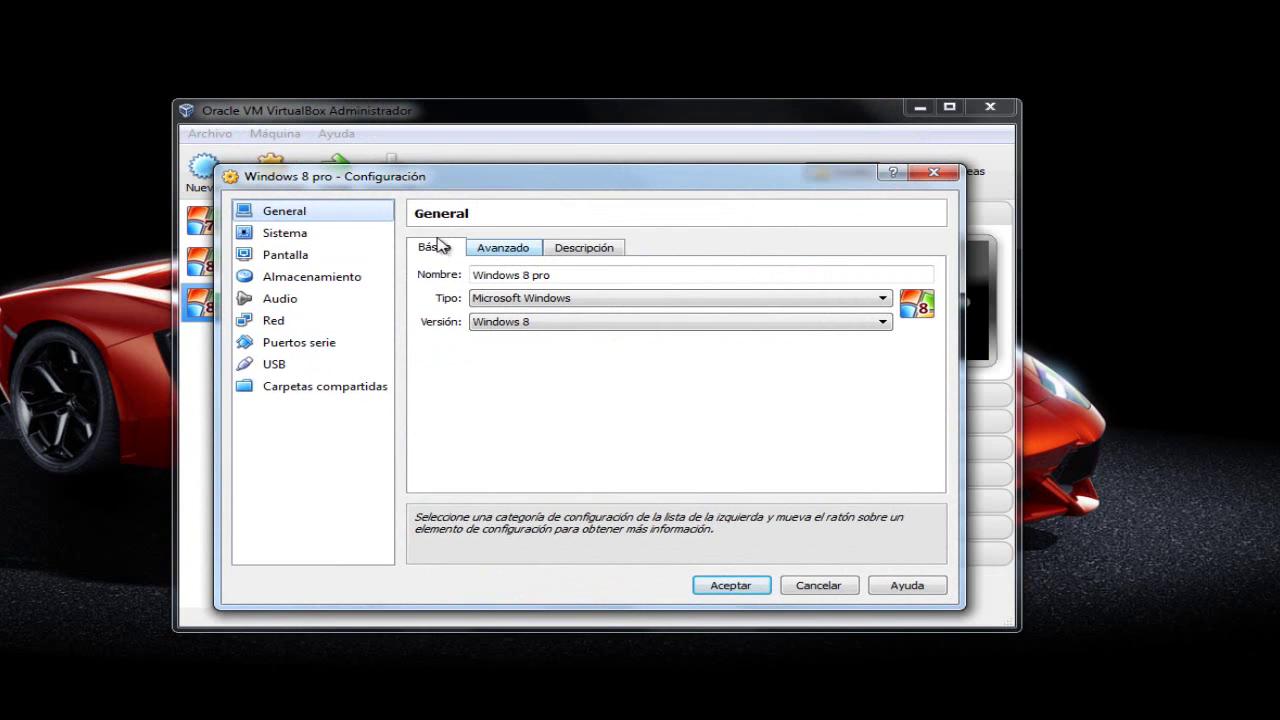
left_click(291, 279)
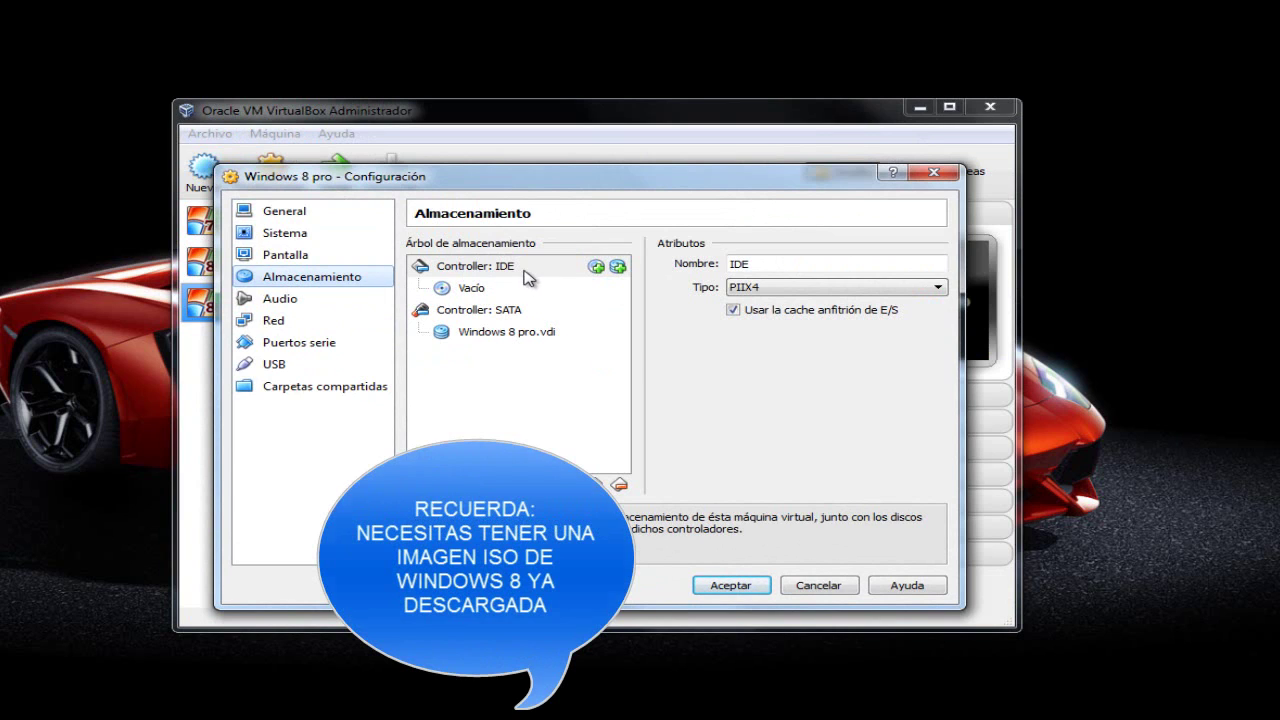
left_click(474, 288)
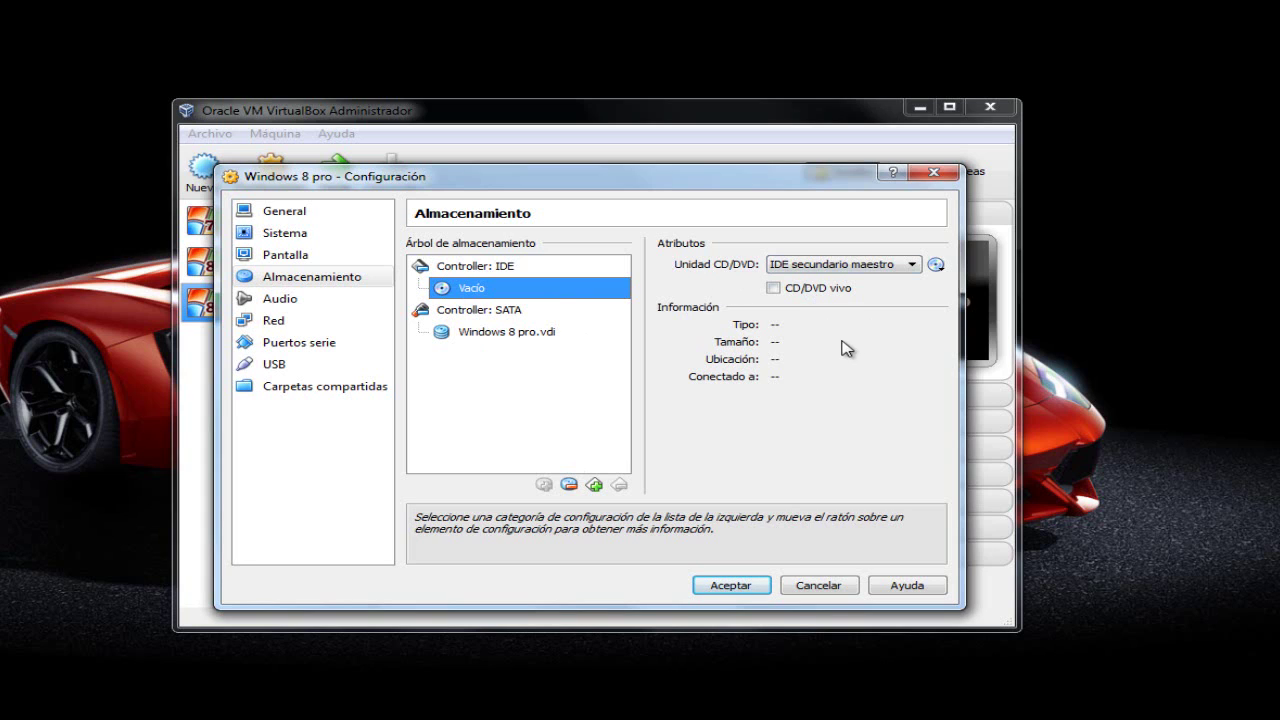
Load W8P9200X86.iso from the SISTEMAS OPERATIVOS (ISO) folder within Documentos > PROGRAMAS into the optical drive and save the settings.
left_click(935, 266)
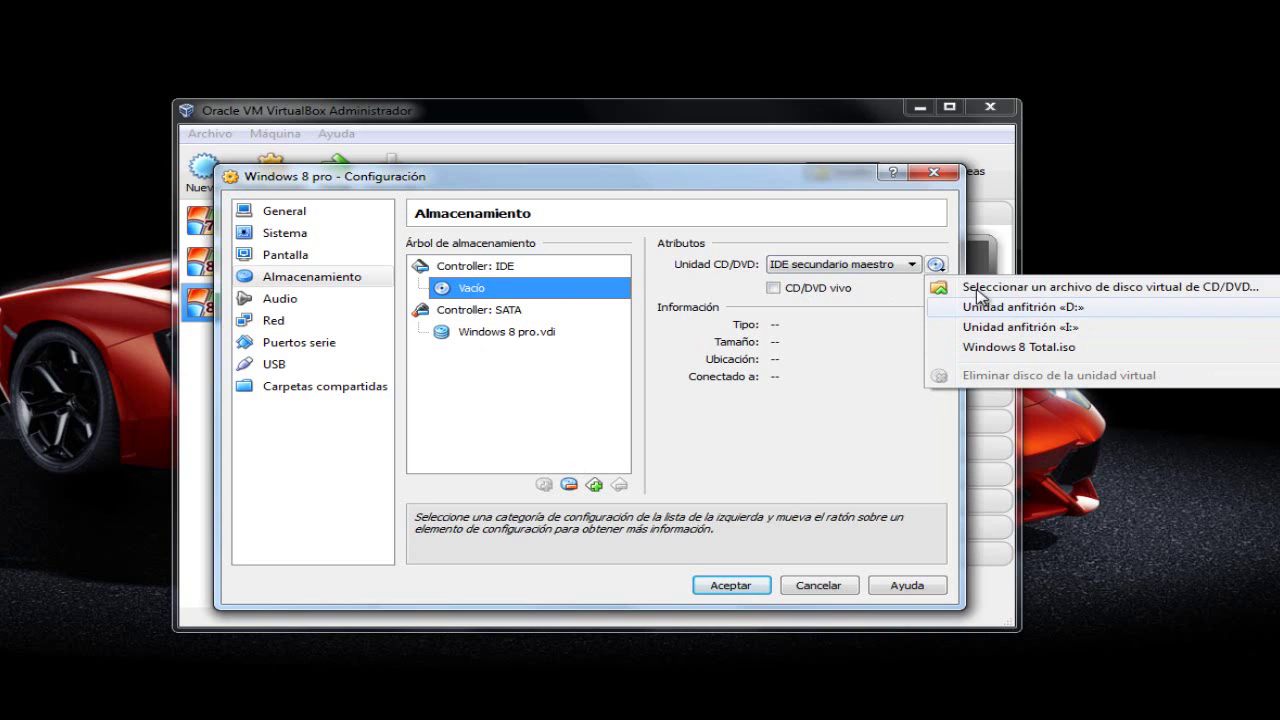
left_click(1170, 288)
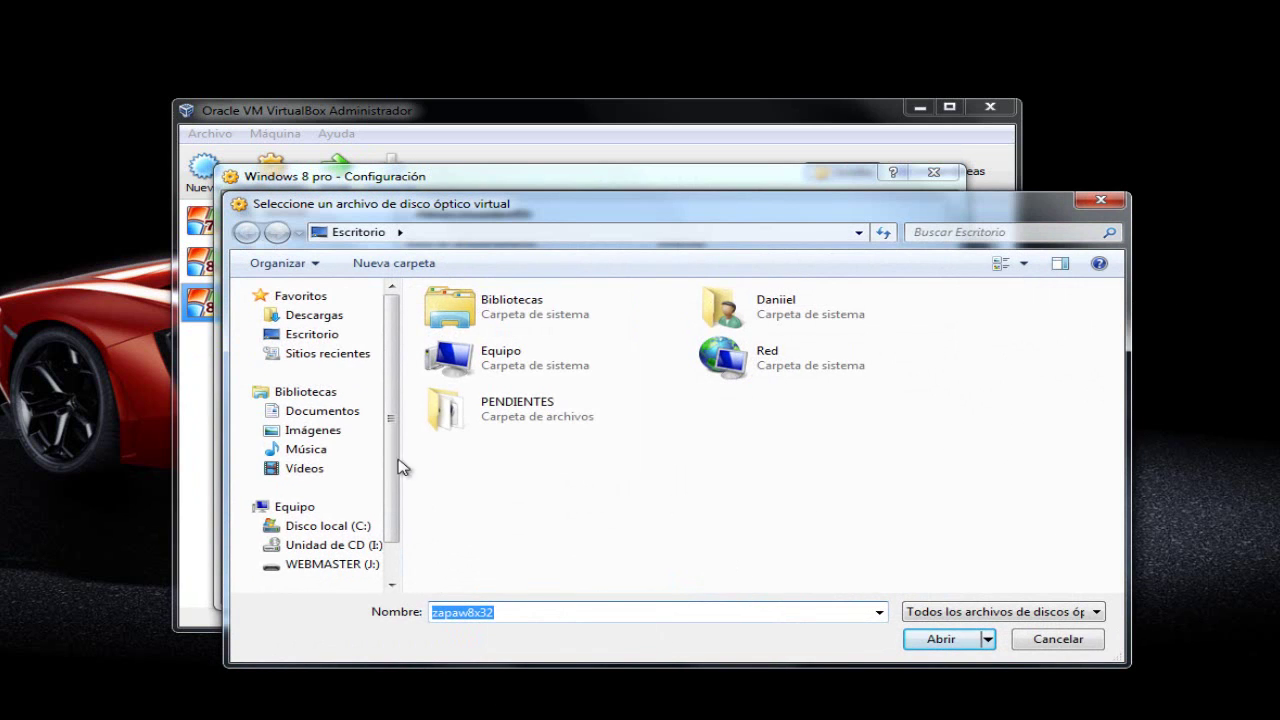
double_click(515, 321)
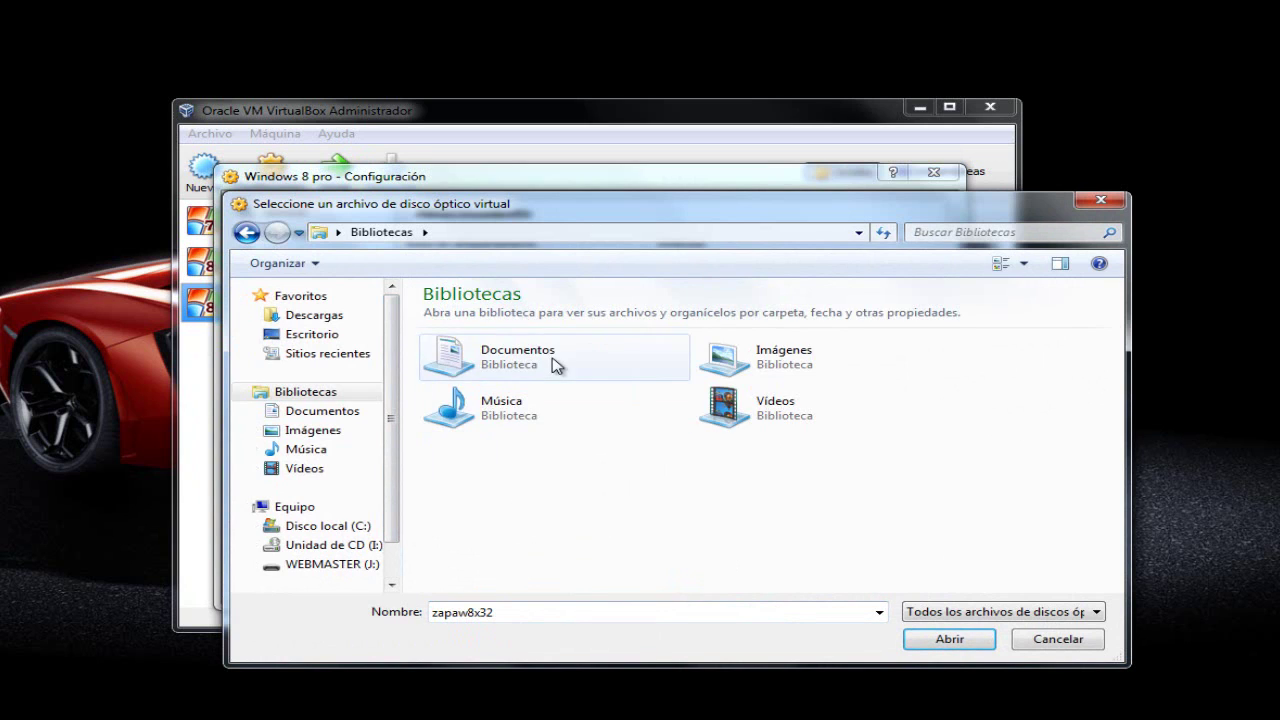
double_click(520, 355)
double_click(522, 495)
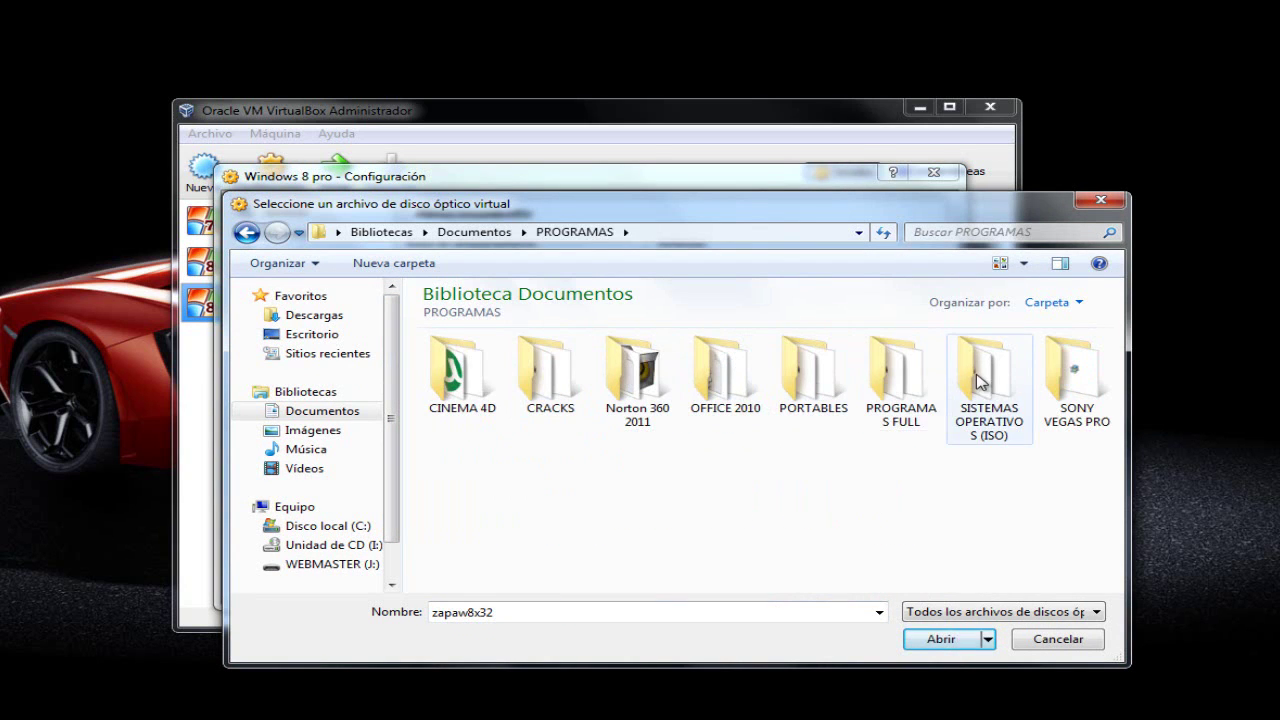
double_click(985, 380)
double_click(462, 375)
left_click(462, 375)
left_click(938, 638)
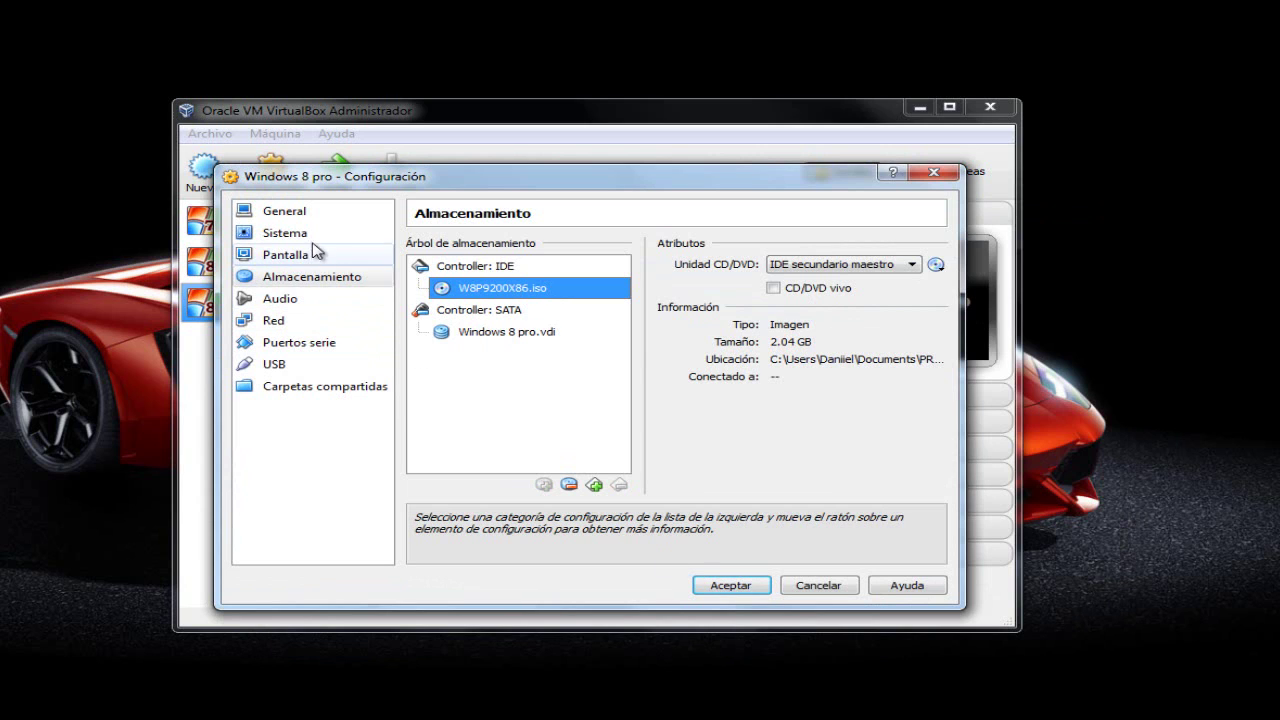
left_click(730, 585)
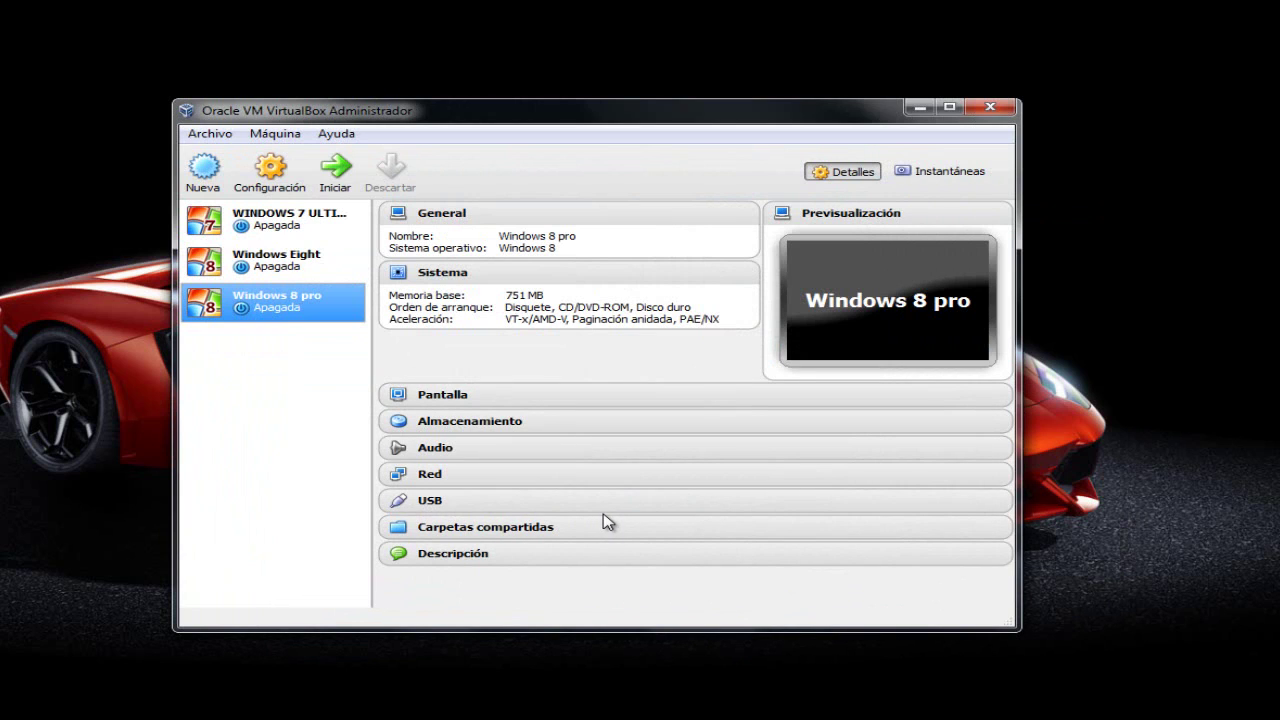
Start the Windows 8 pro virtual machine, dismiss the keyboard auto-capture notice, and reposition its window higher on the desktop.
left_click(333, 172)
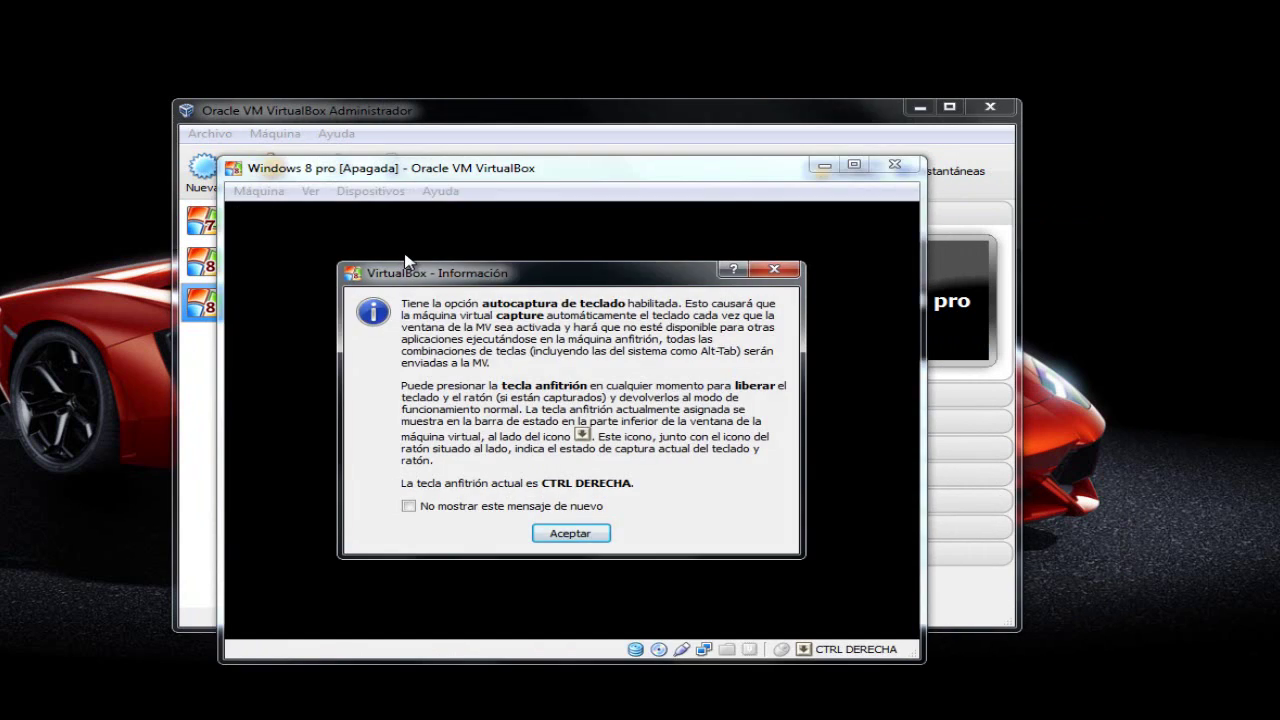
left_click(573, 534)
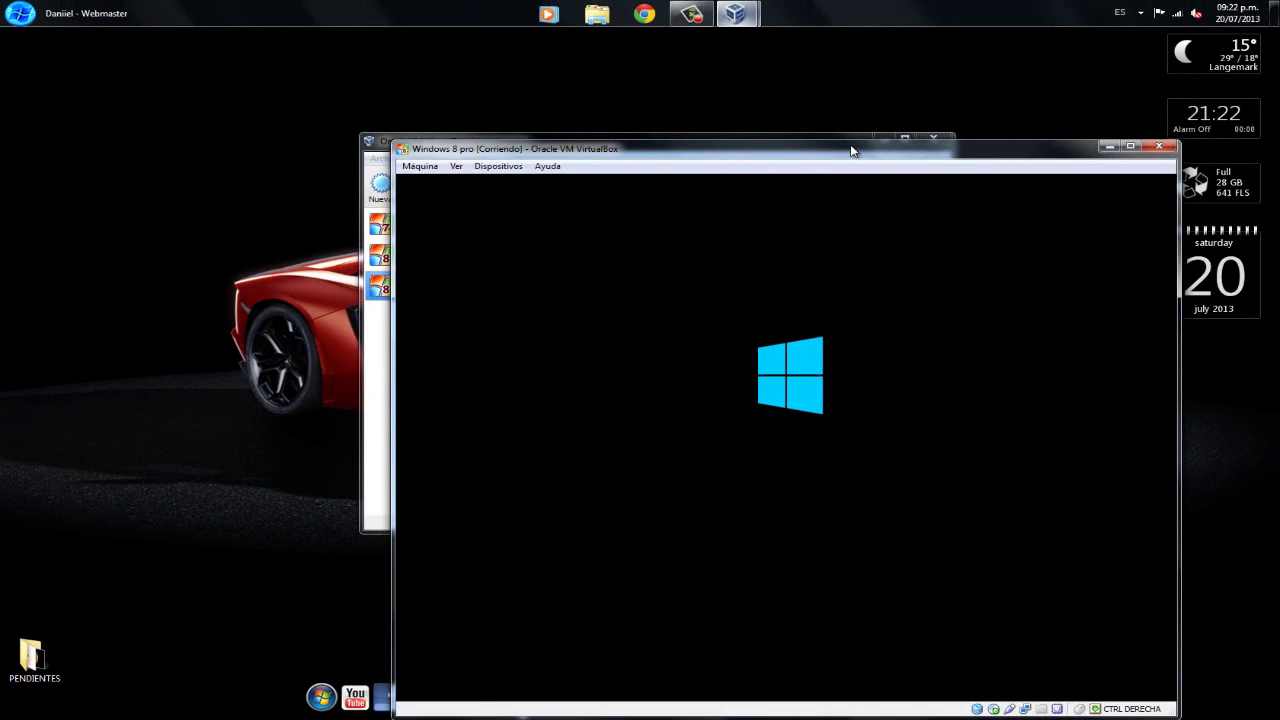
left_click_drag(852, 150, 727, 77)
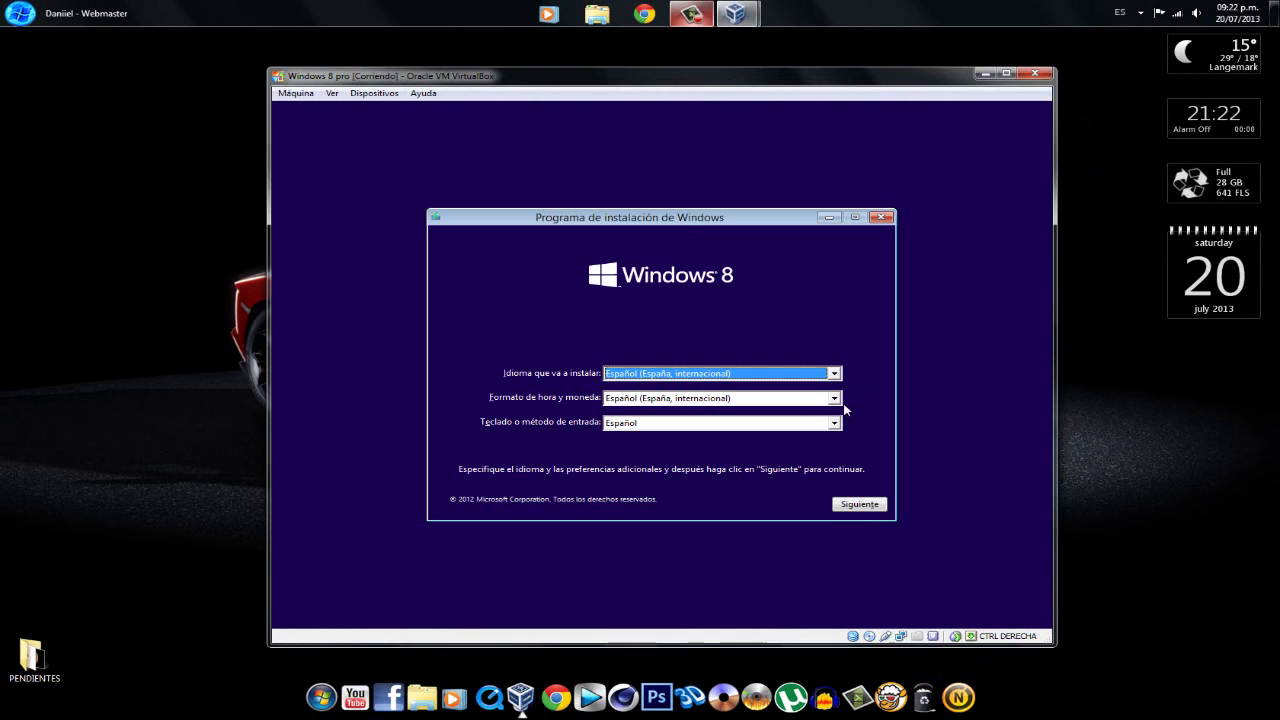
Set the time and currency format to Español (México) and start the Windows 8 installation.
left_click(834, 374)
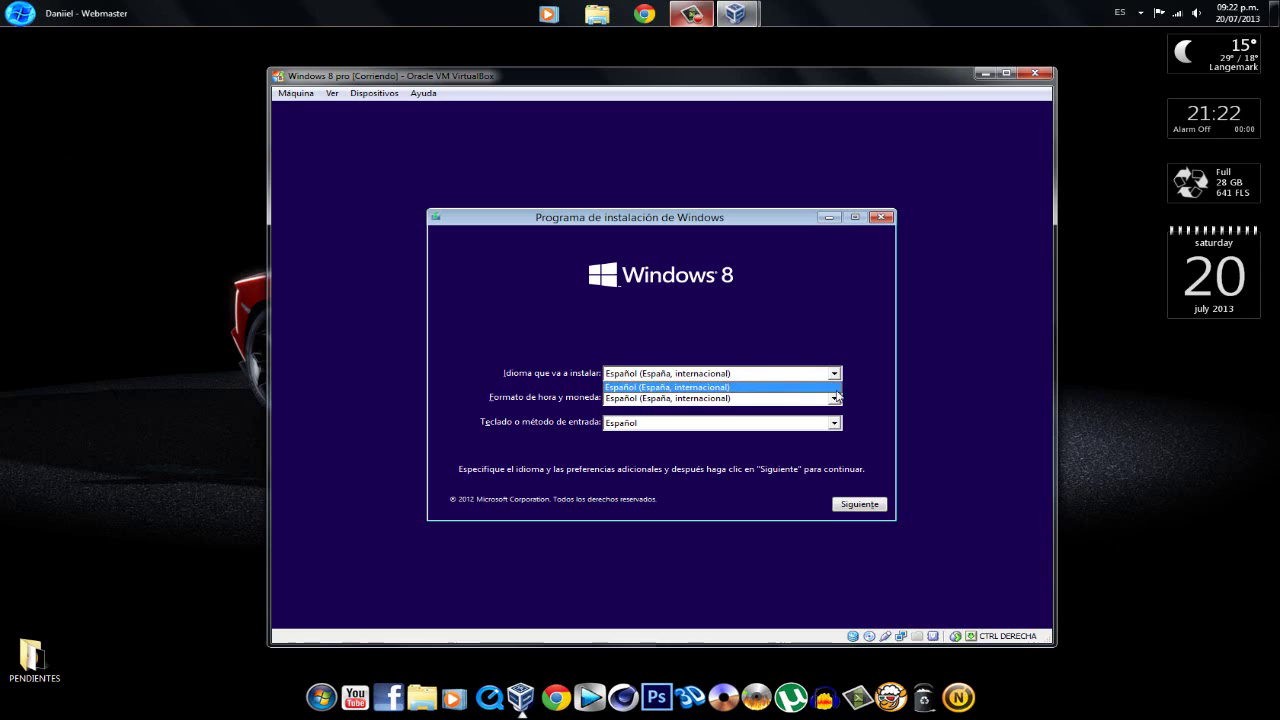
left_click(837, 405)
left_click(834, 399)
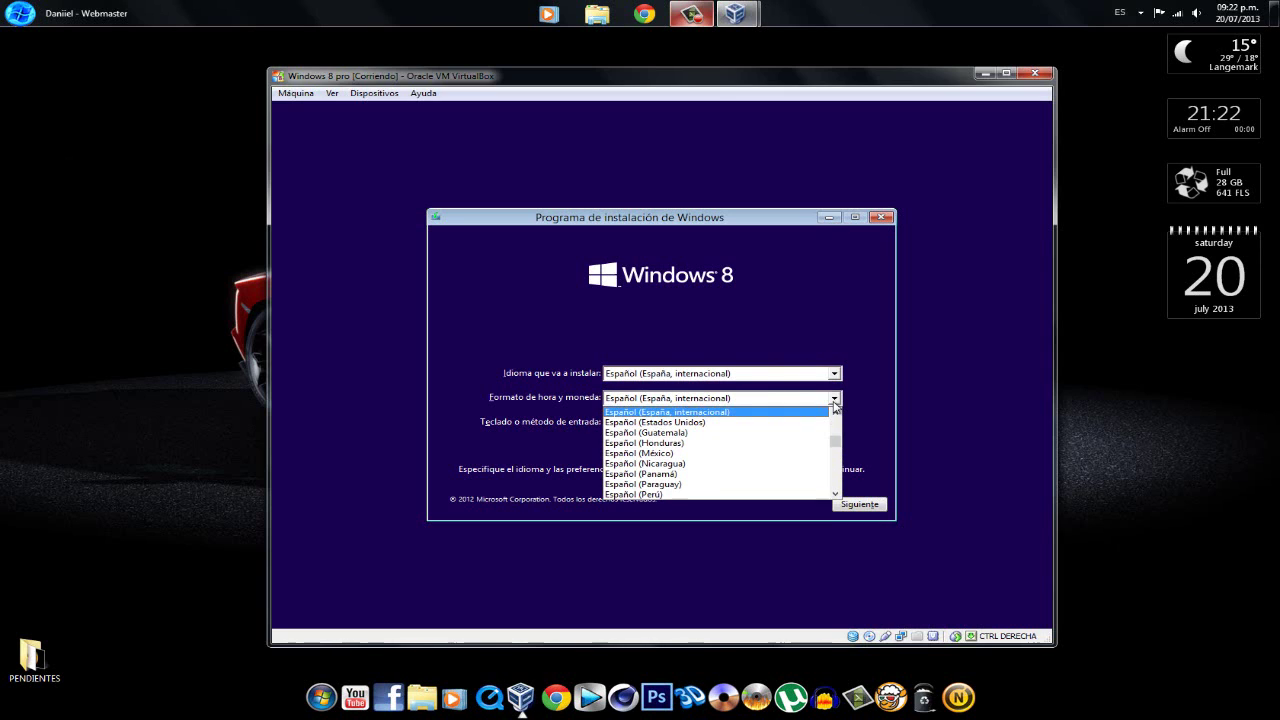
left_click(660, 455)
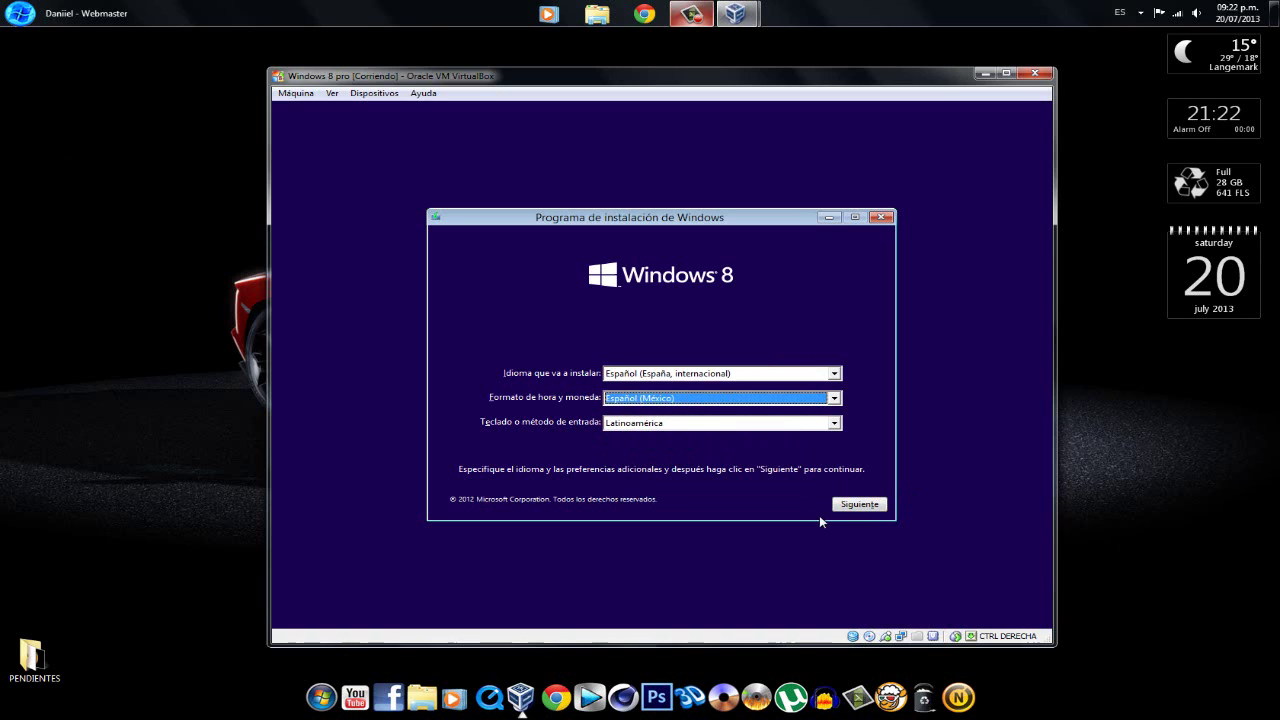
left_click(872, 506)
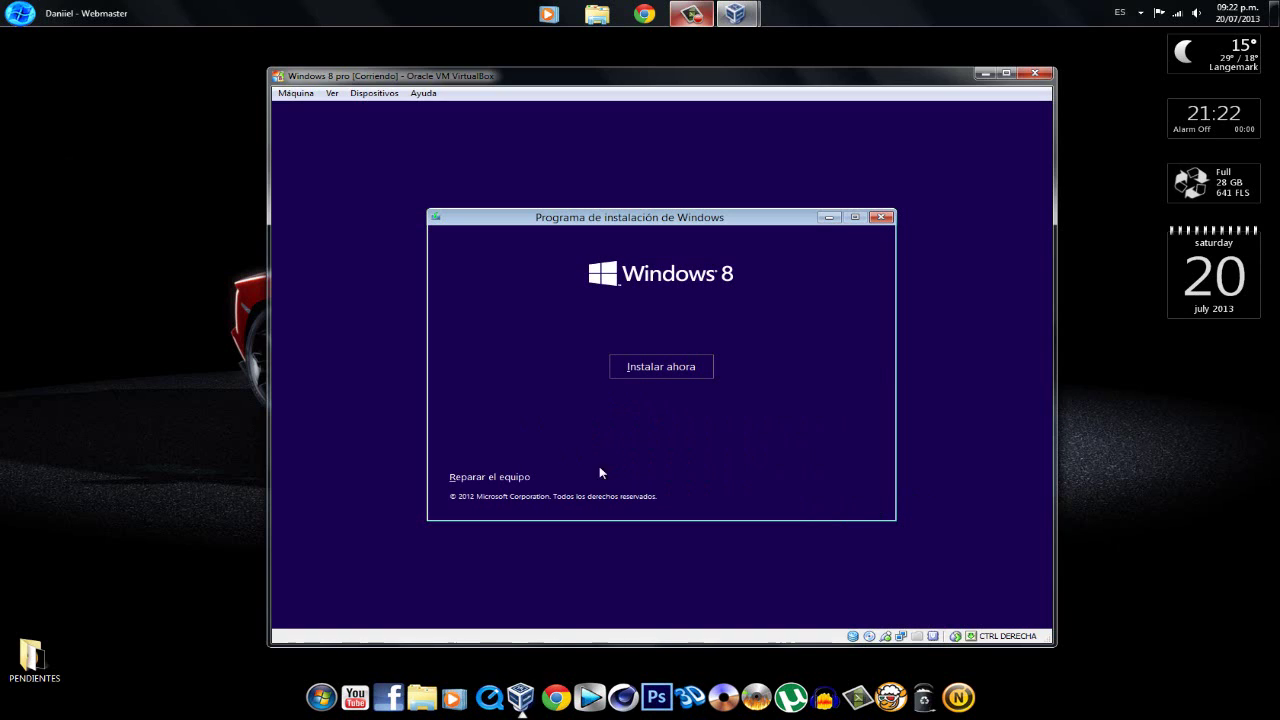
left_click(671, 372)
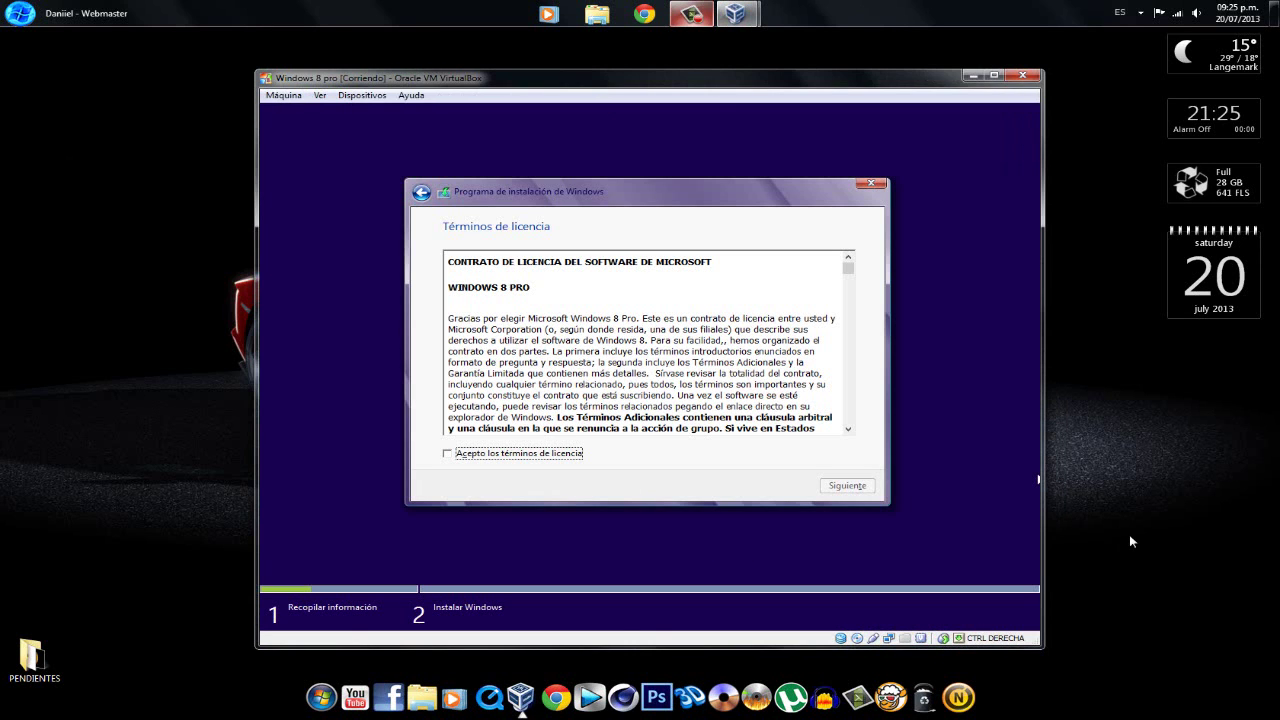
Accept the license terms and start a custom Windows-only installation on drive 0's 25.0 GB unallocated space.
left_click(455, 456)
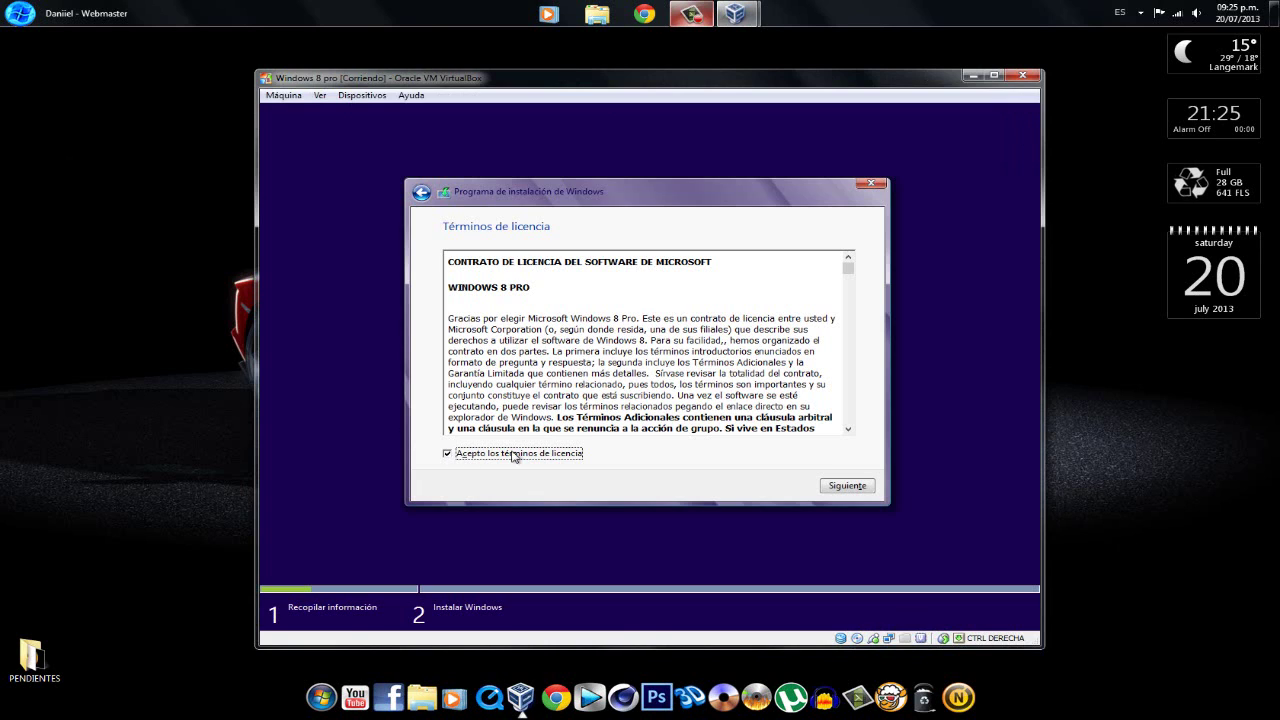
left_click(848, 486)
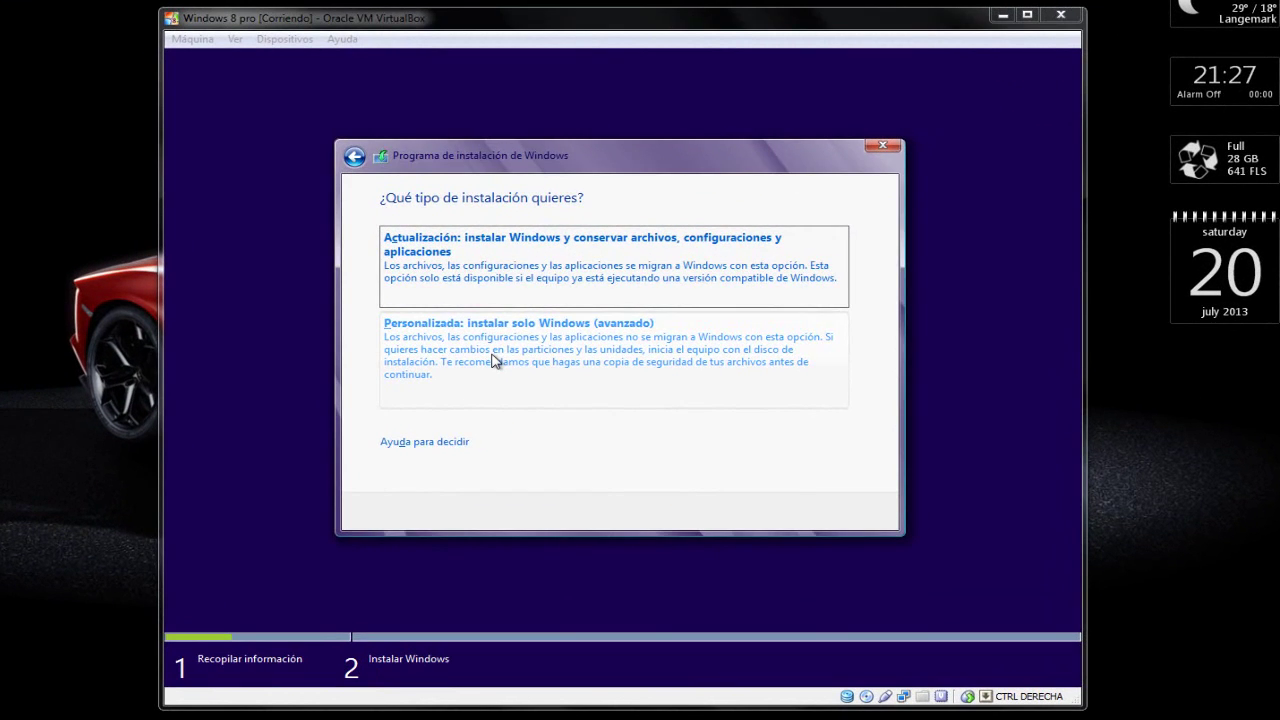
left_click(556, 336)
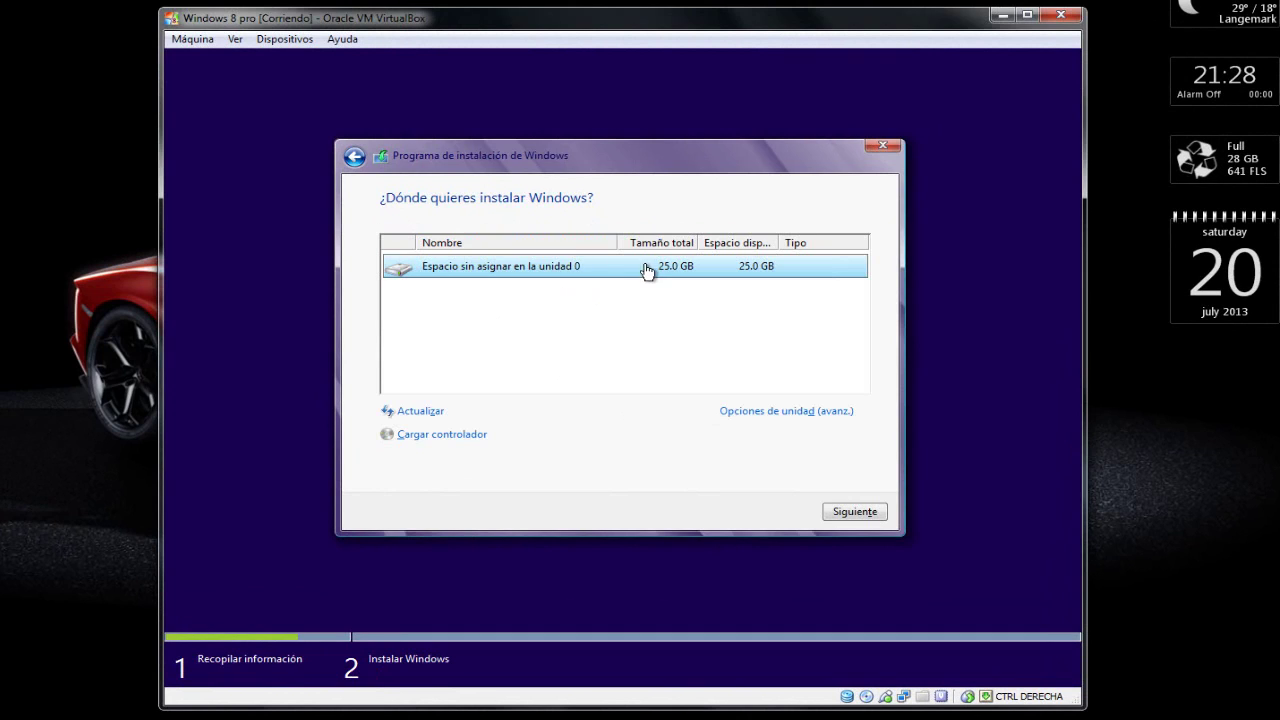
left_click(870, 513)
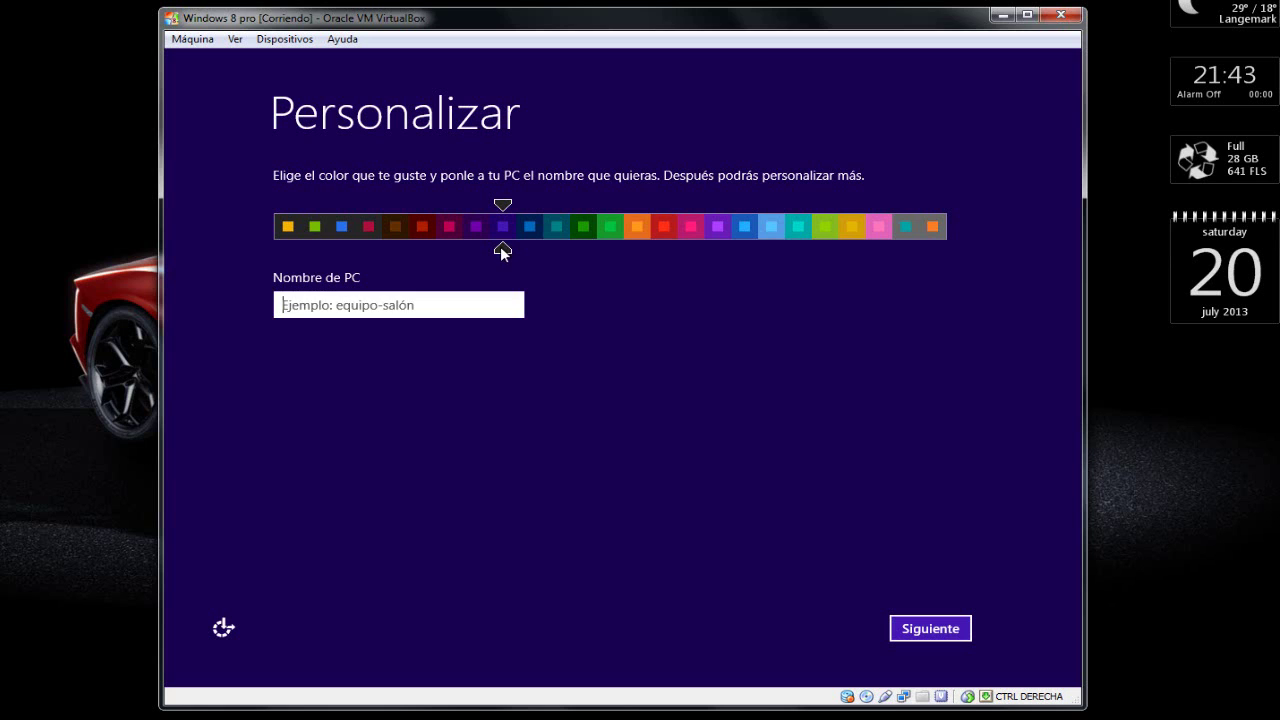
Choose the bright red color scheme, enter a name for the PC, and continue to the settings page.
mouse_move(502, 252)
left_mouse_down()
mouse_move(789, 257)
mouse_move(431, 251)
mouse_move(663, 250)
left_mouse_up()
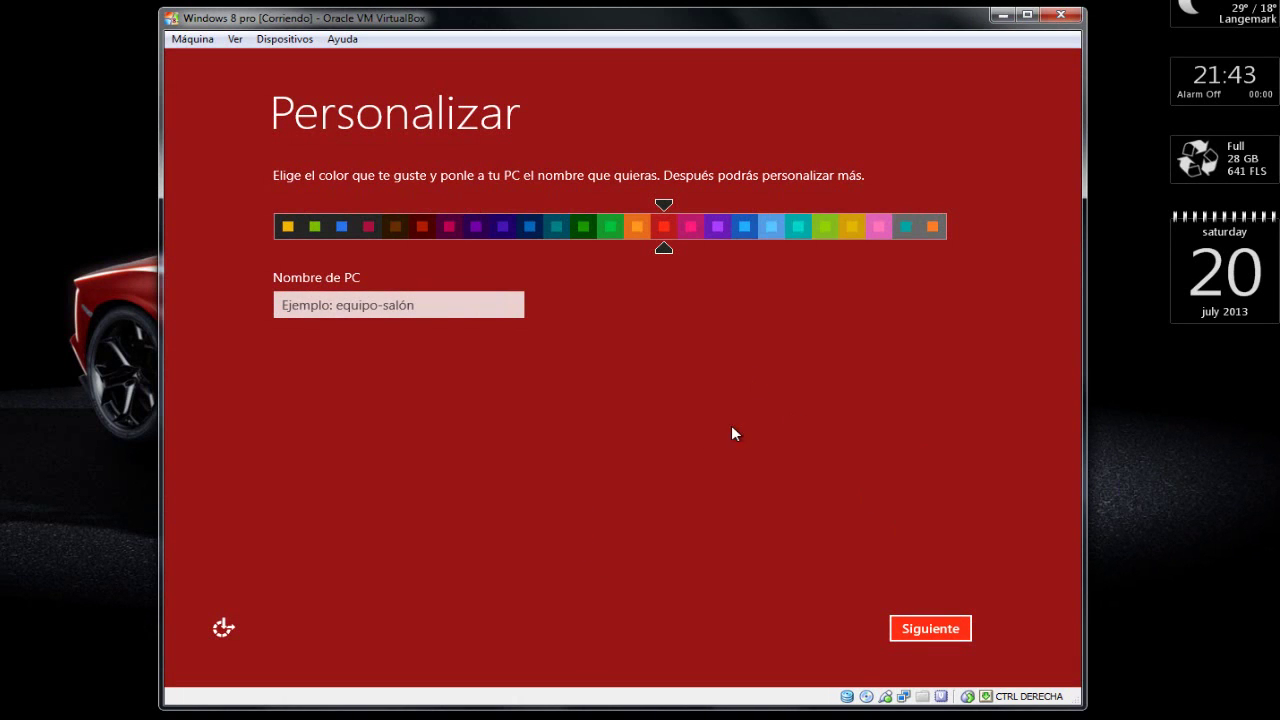
left_click(318, 309)
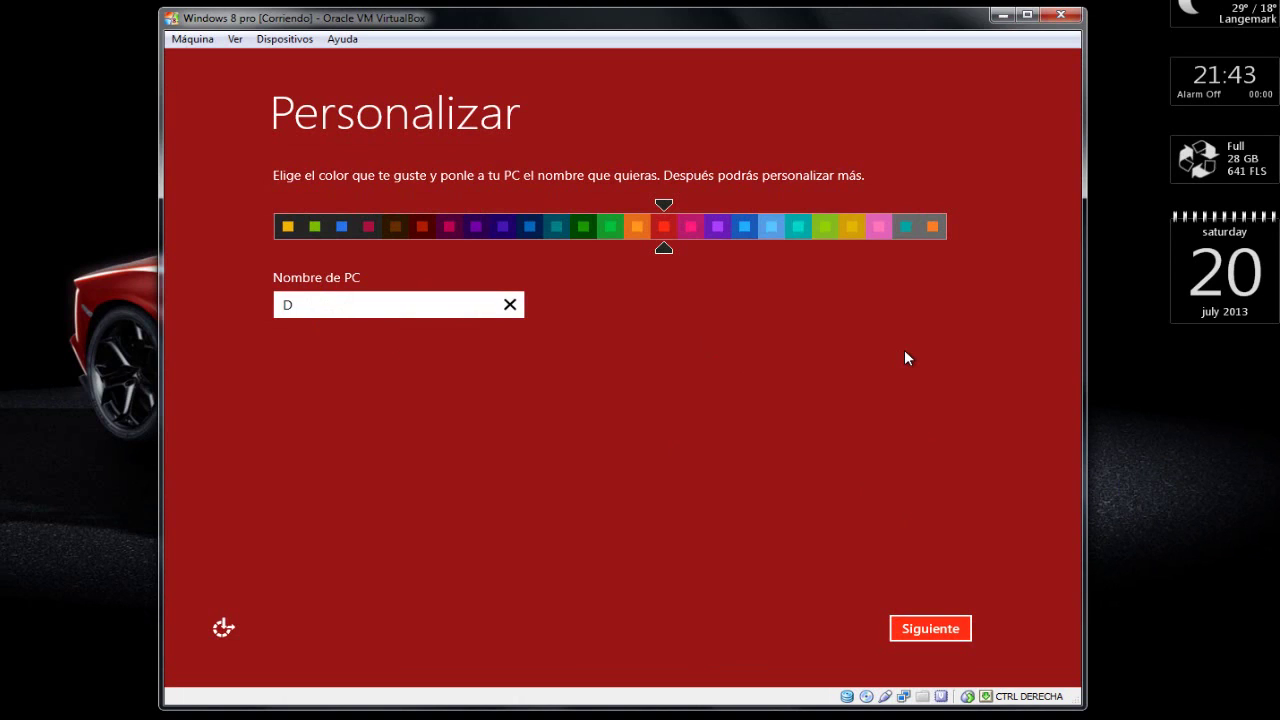
type("aniel")
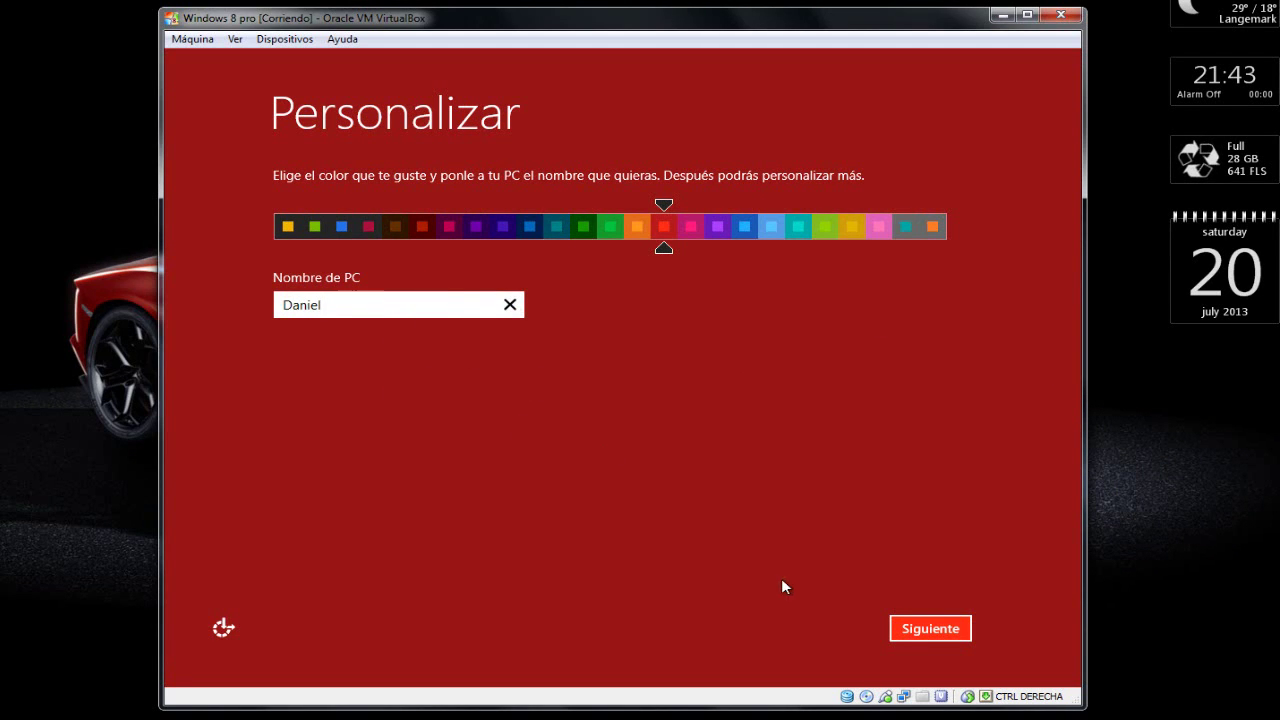
left_click(939, 630)
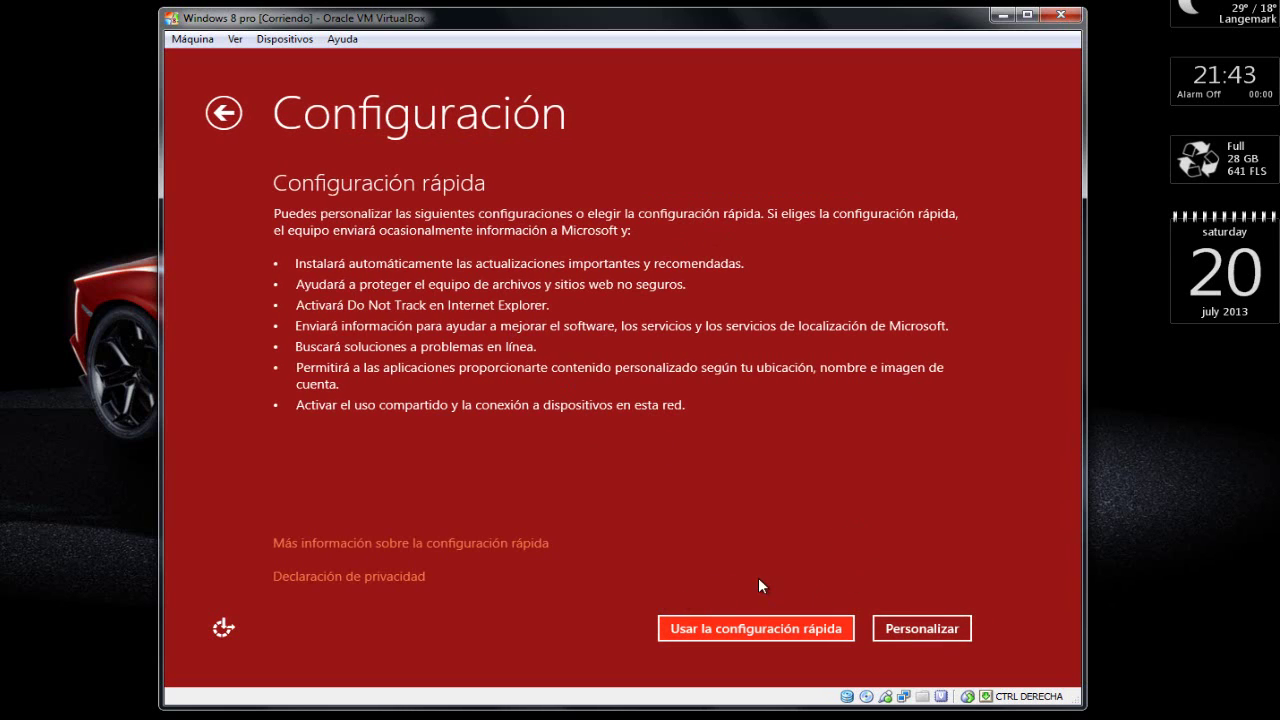
Use the express settings and choose to sign in with a local account instead of a Microsoft account.
left_click(766, 630)
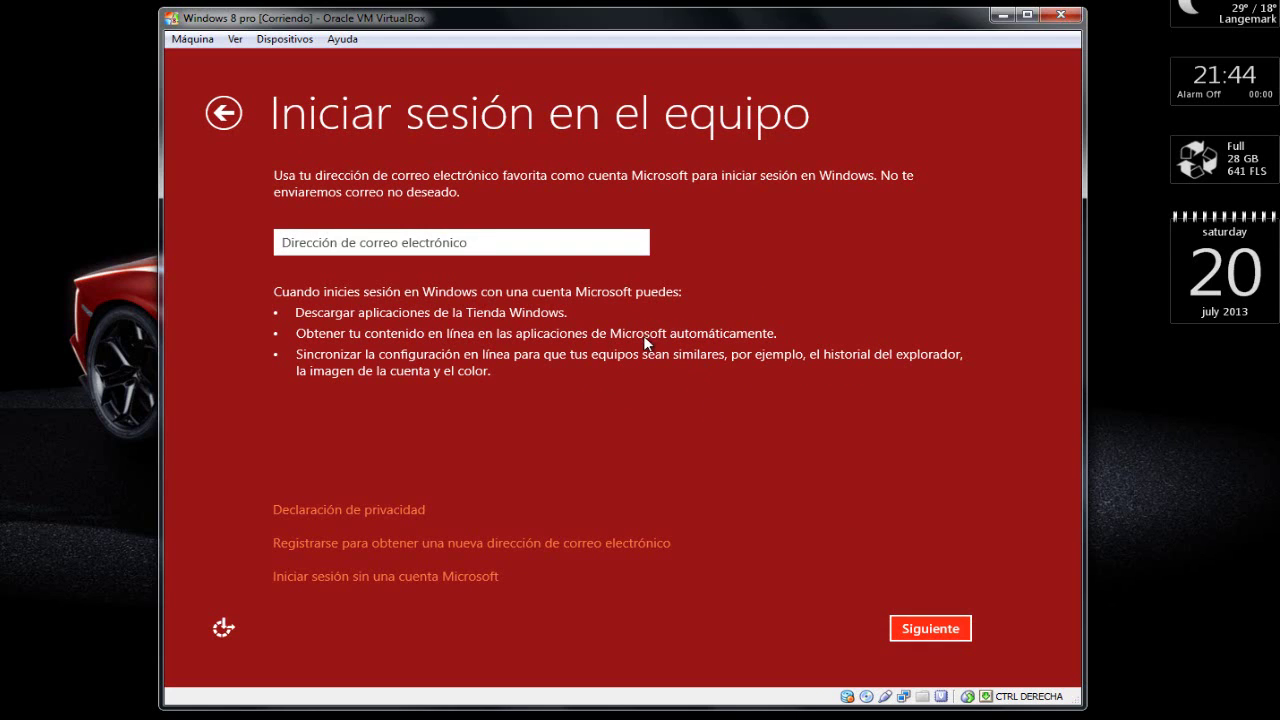
left_click(528, 248)
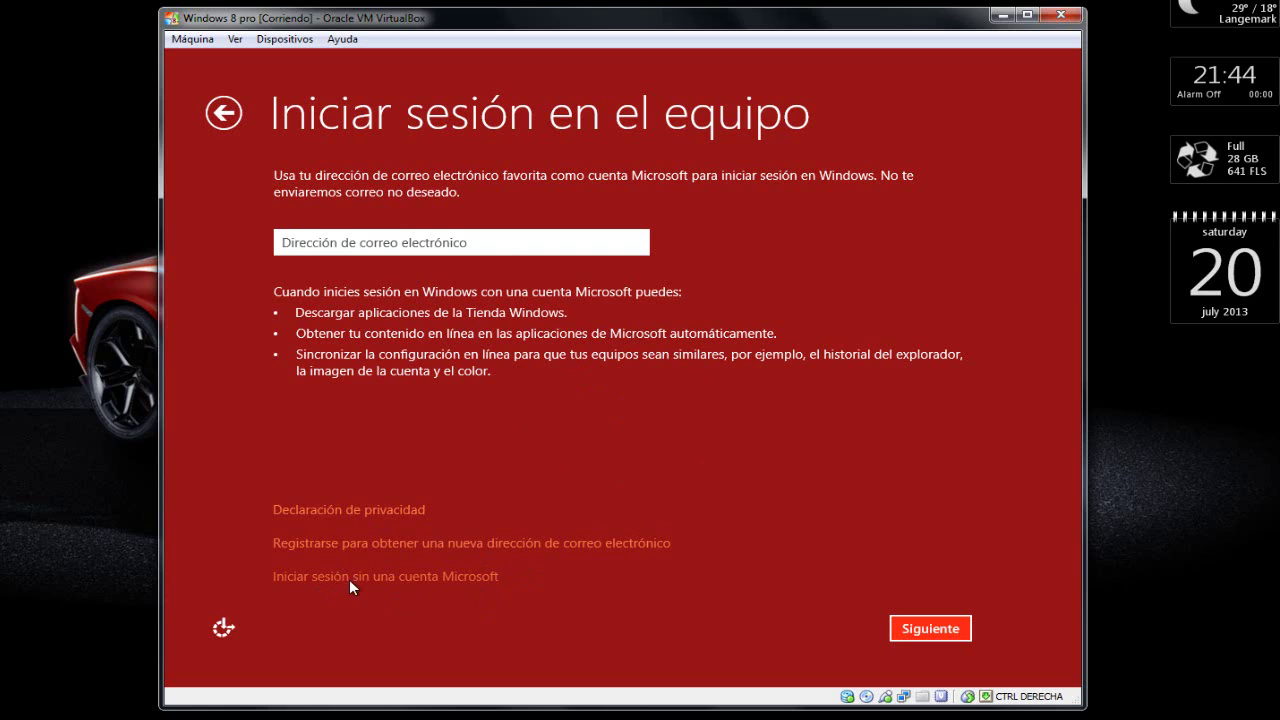
left_click(375, 578)
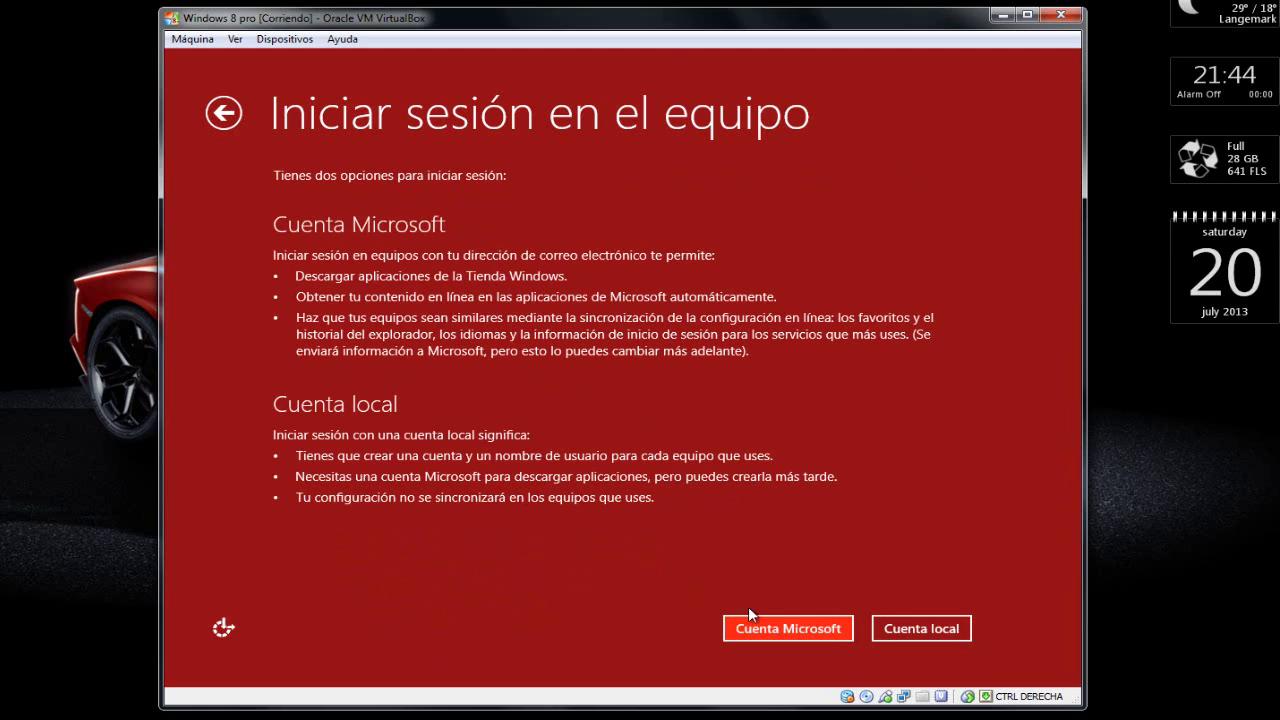
left_click(952, 633)
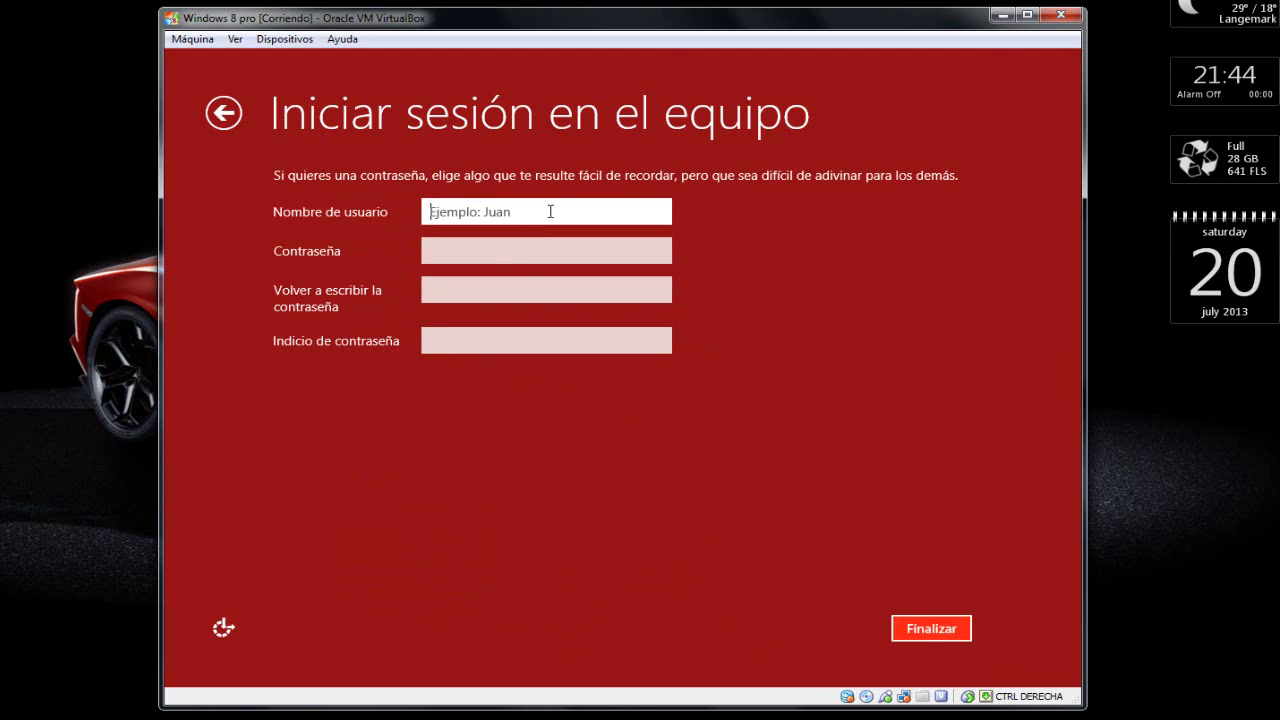
Enter the local account's user name, then enter the account password in both the password and confirmation fields.
type("Daniekl")
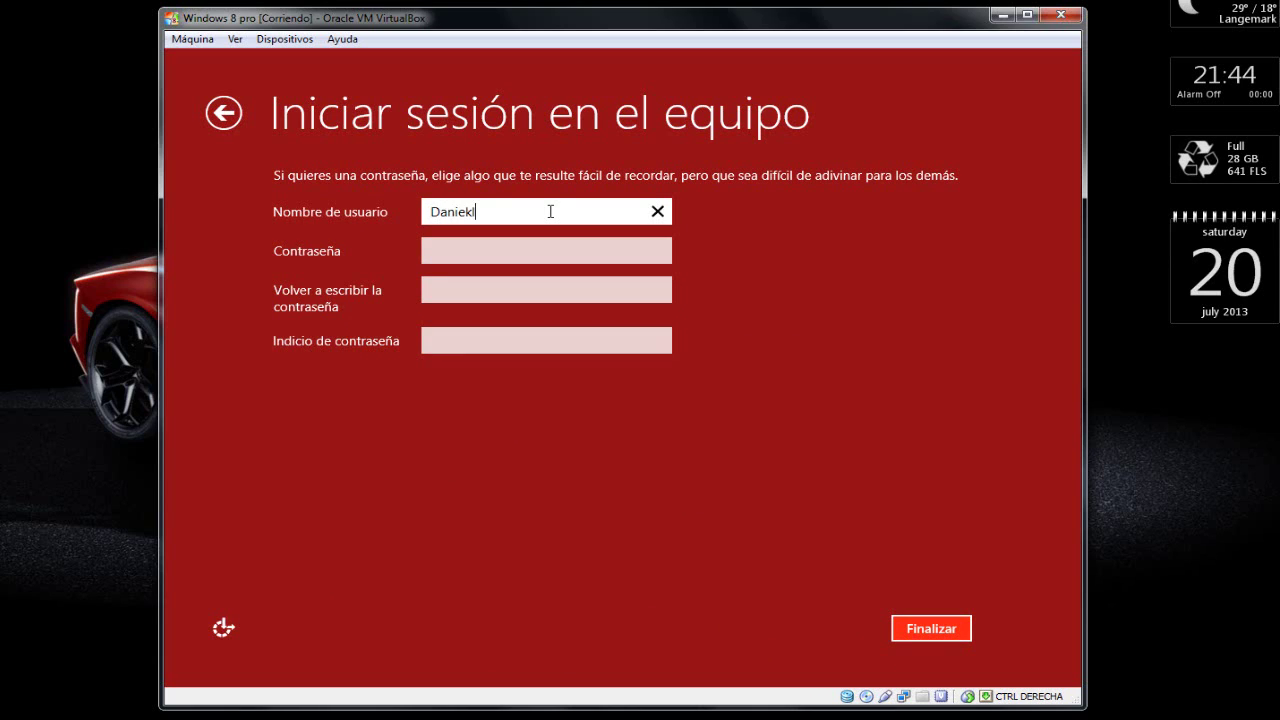
key("BackSpace")
key("BackSpace")
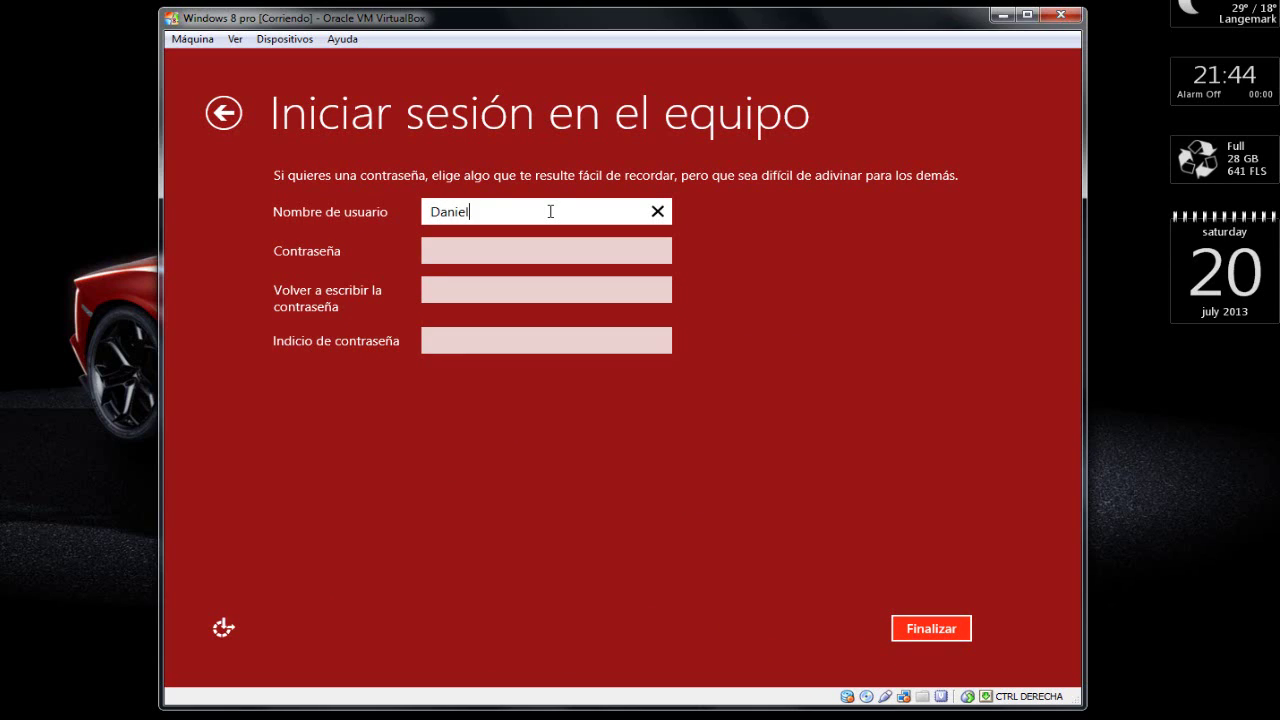
key("Tab")
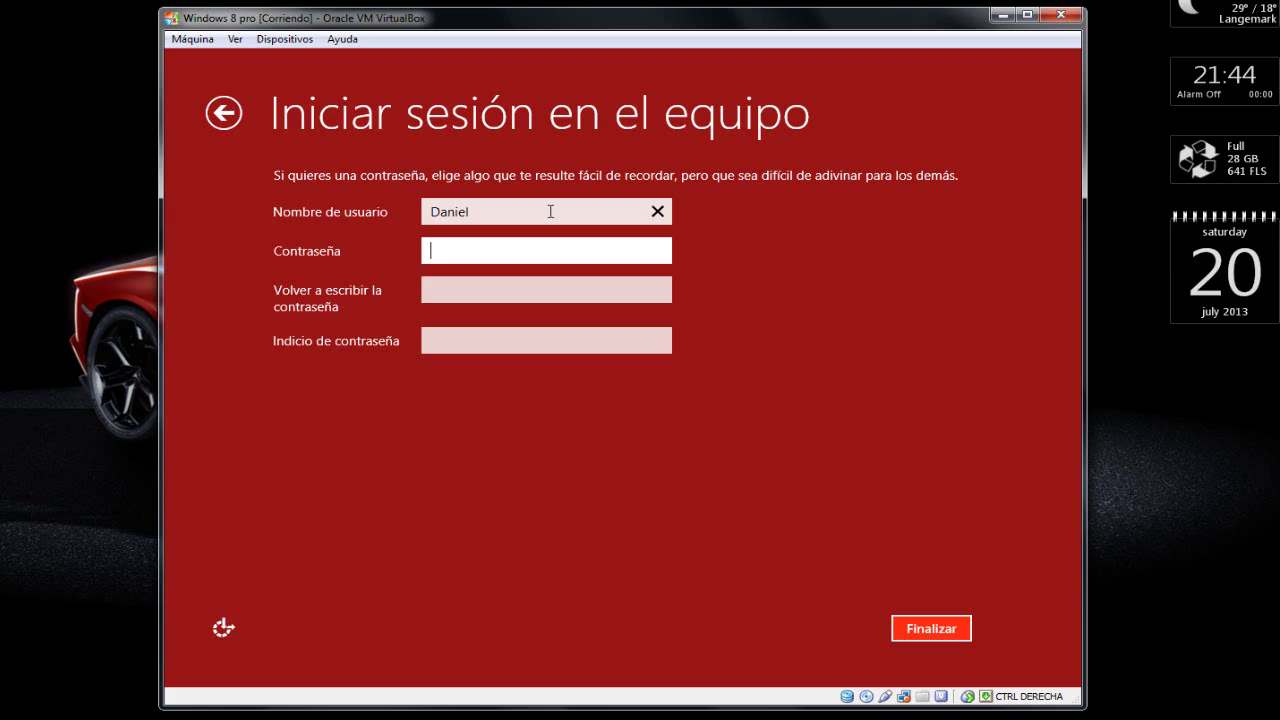
type("•")
key("BackSpace")
type("•••••")
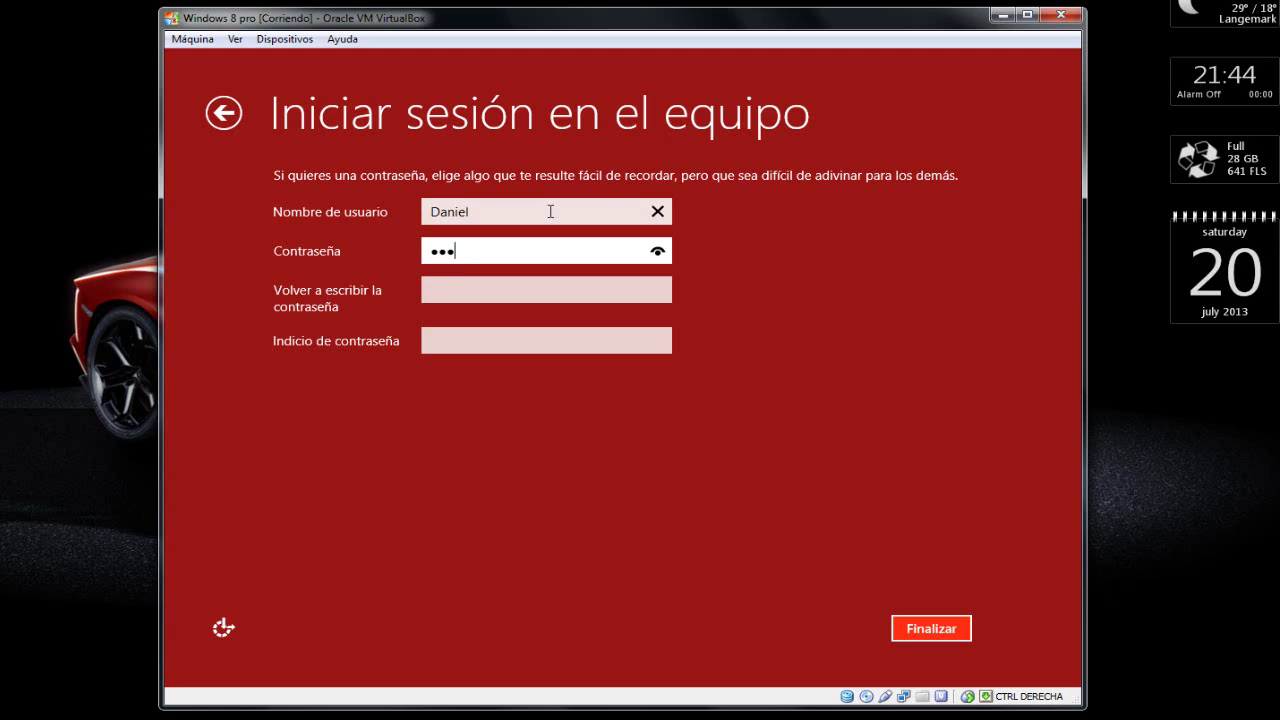
type("•••")
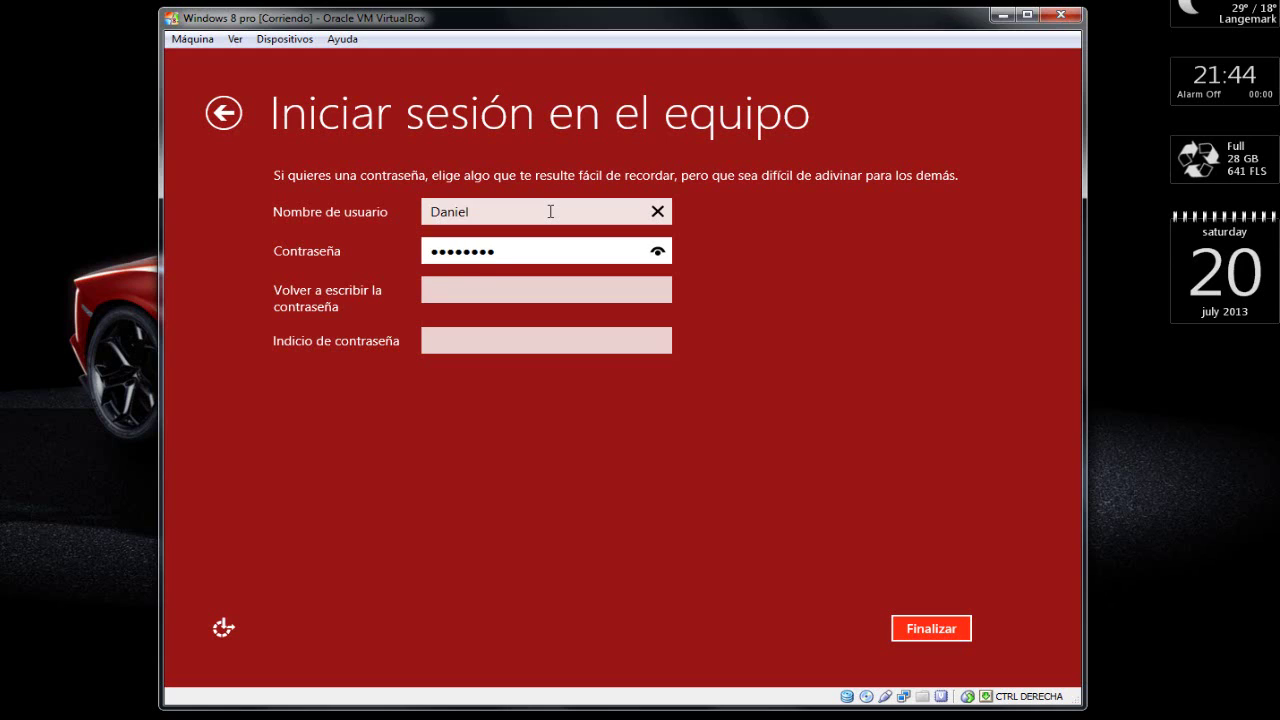
key("Tab")
type("••••••••")
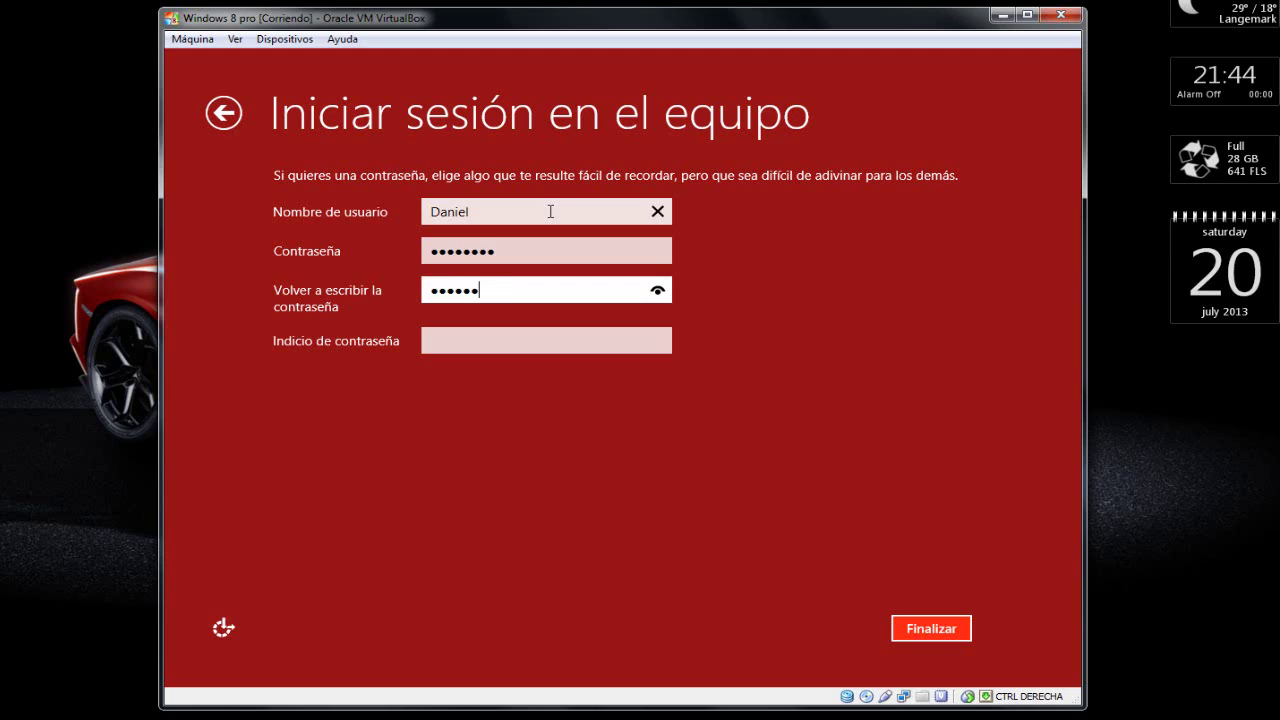
Set the password hint to hhh and make the user name different from the PC name, finishing the account setup.
left_click(504, 346)
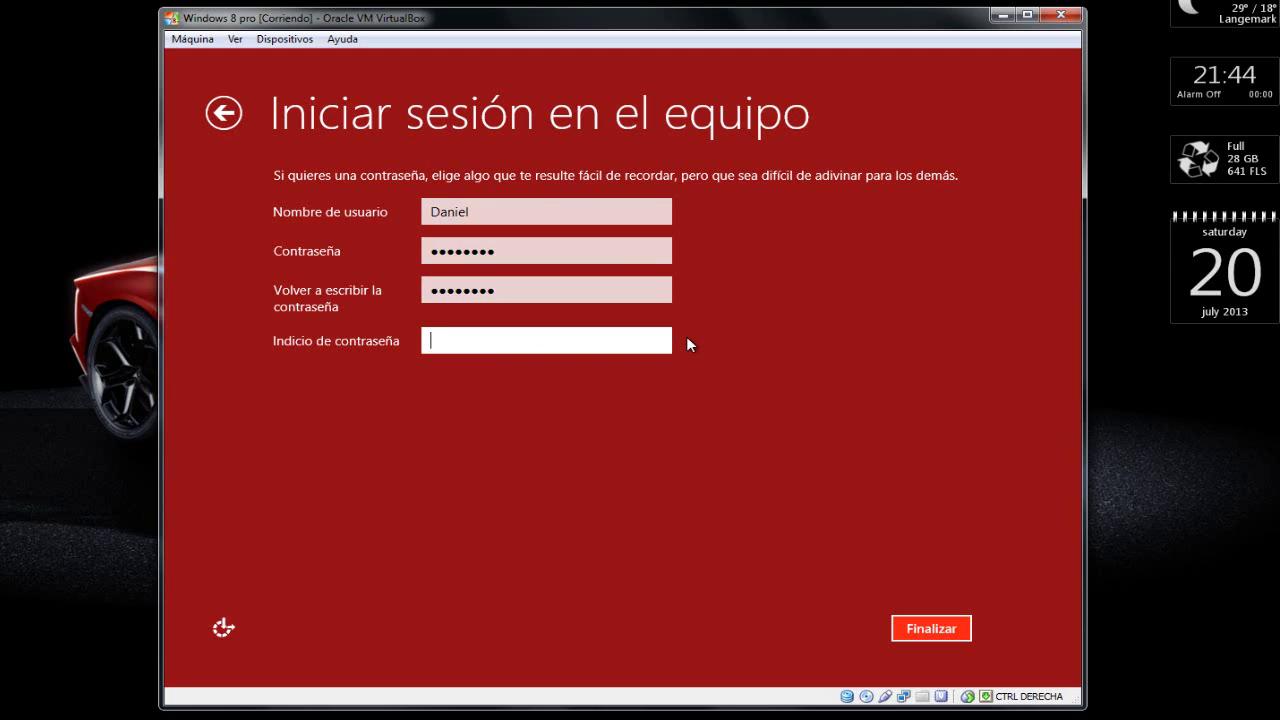
type("hhh")
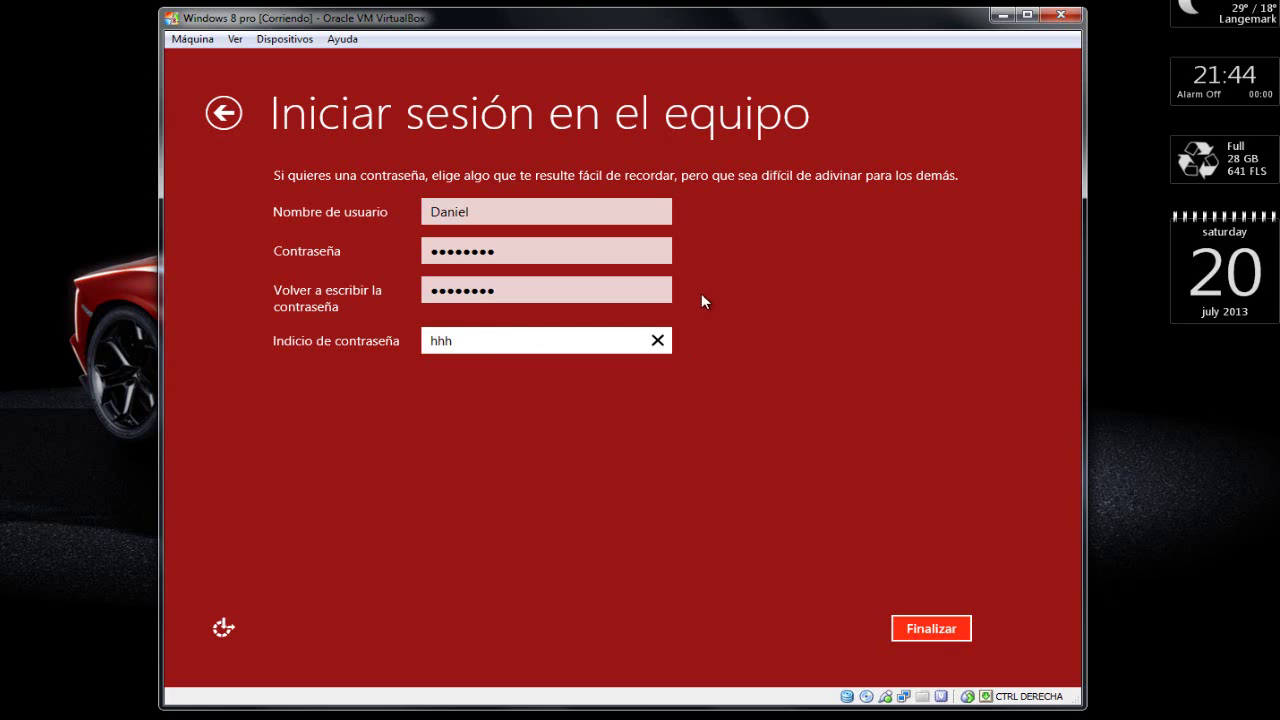
left_click(933, 628)
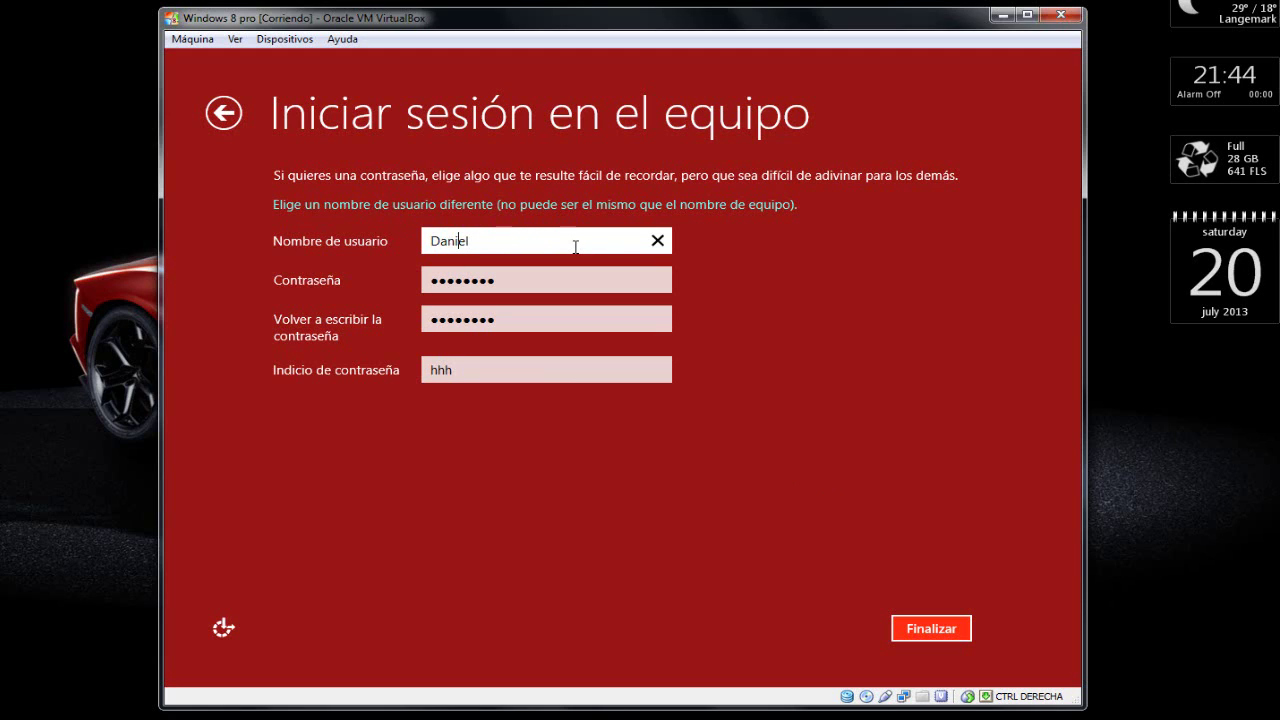
type("i")
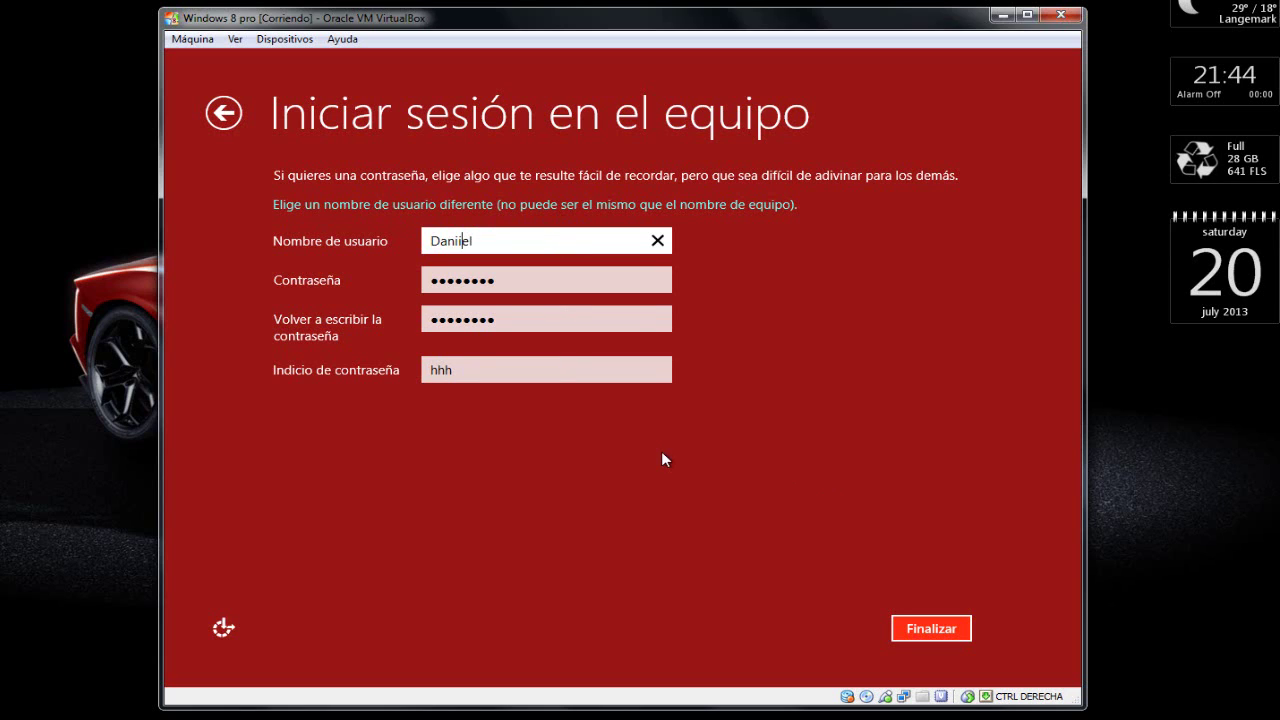
left_click(928, 628)
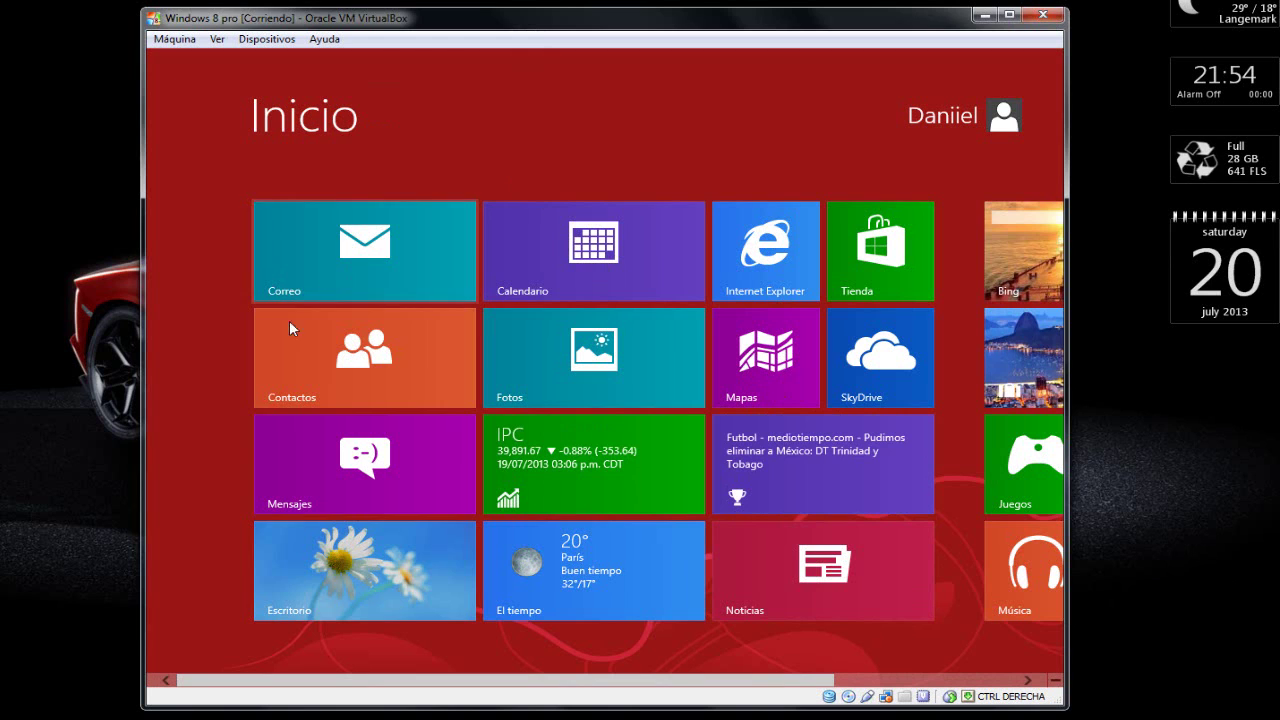
Look over the Start screen tiles, then go to the desktop and open a File Explorer window there.
left_click_drag(311, 680, 393, 680)
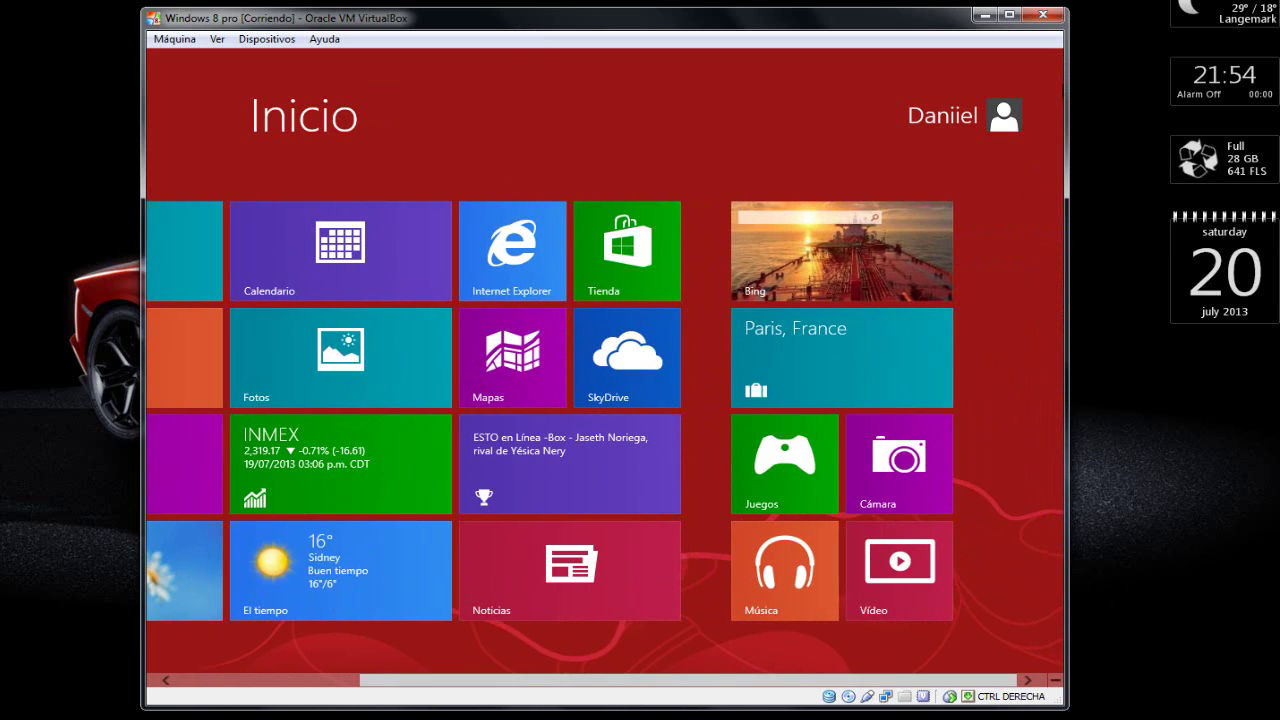
mouse_move(1061, 63)
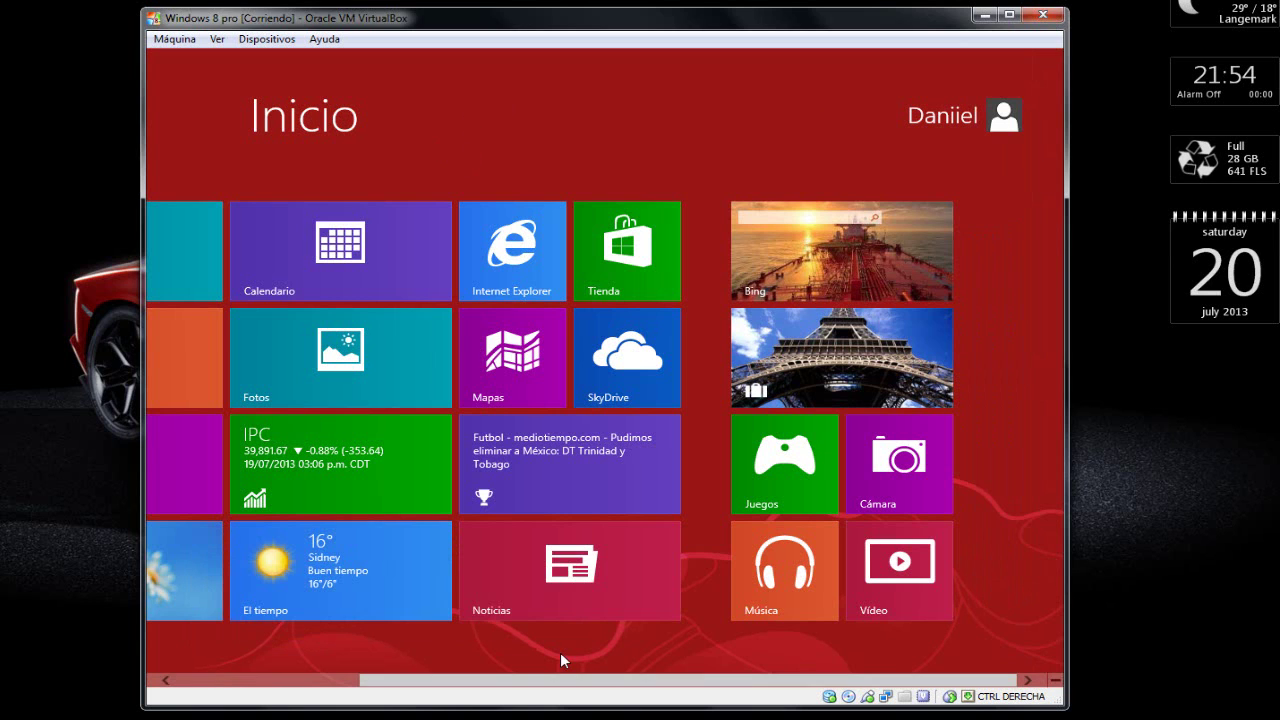
scroll(560, 652, "up", 5)
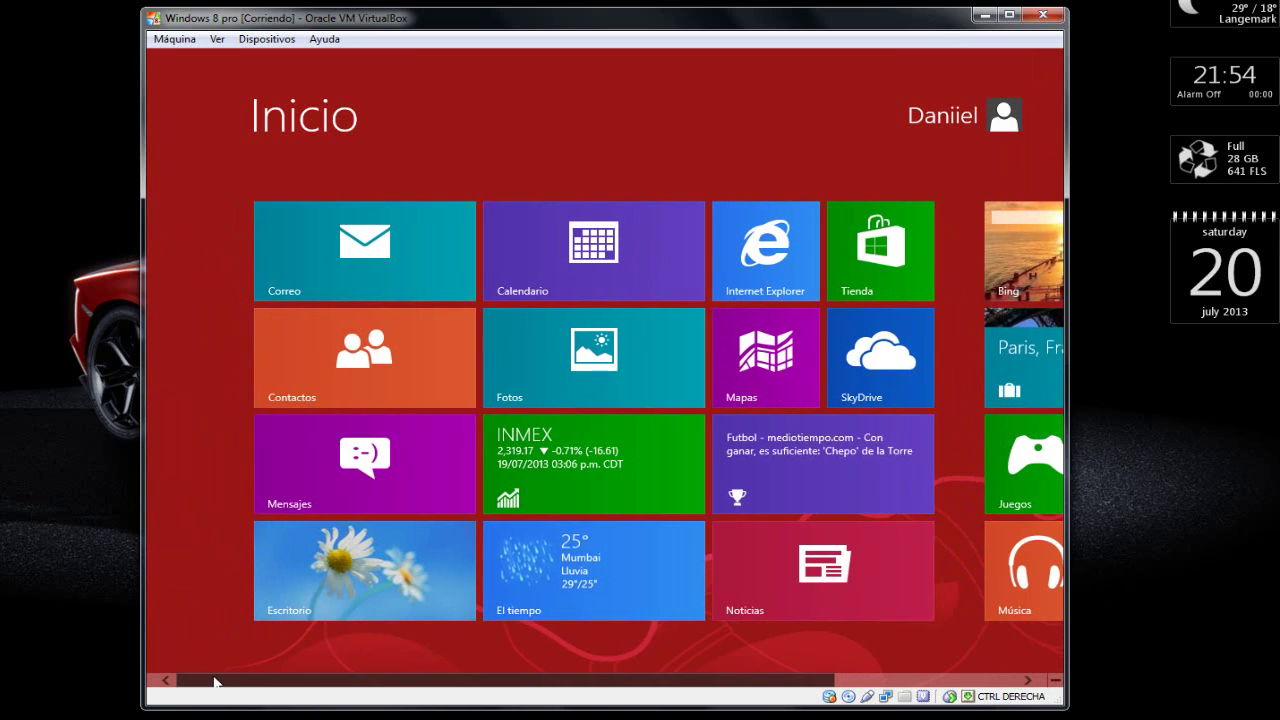
left_click(360, 570)
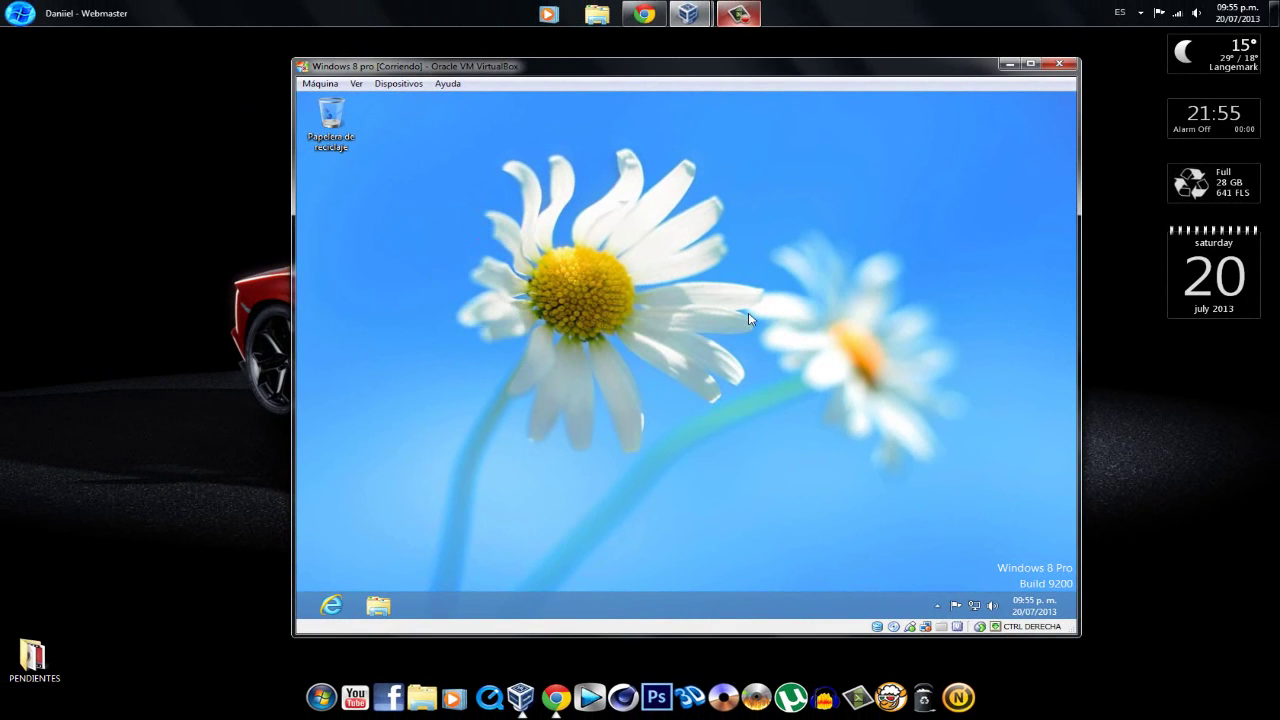
left_click(378, 606)
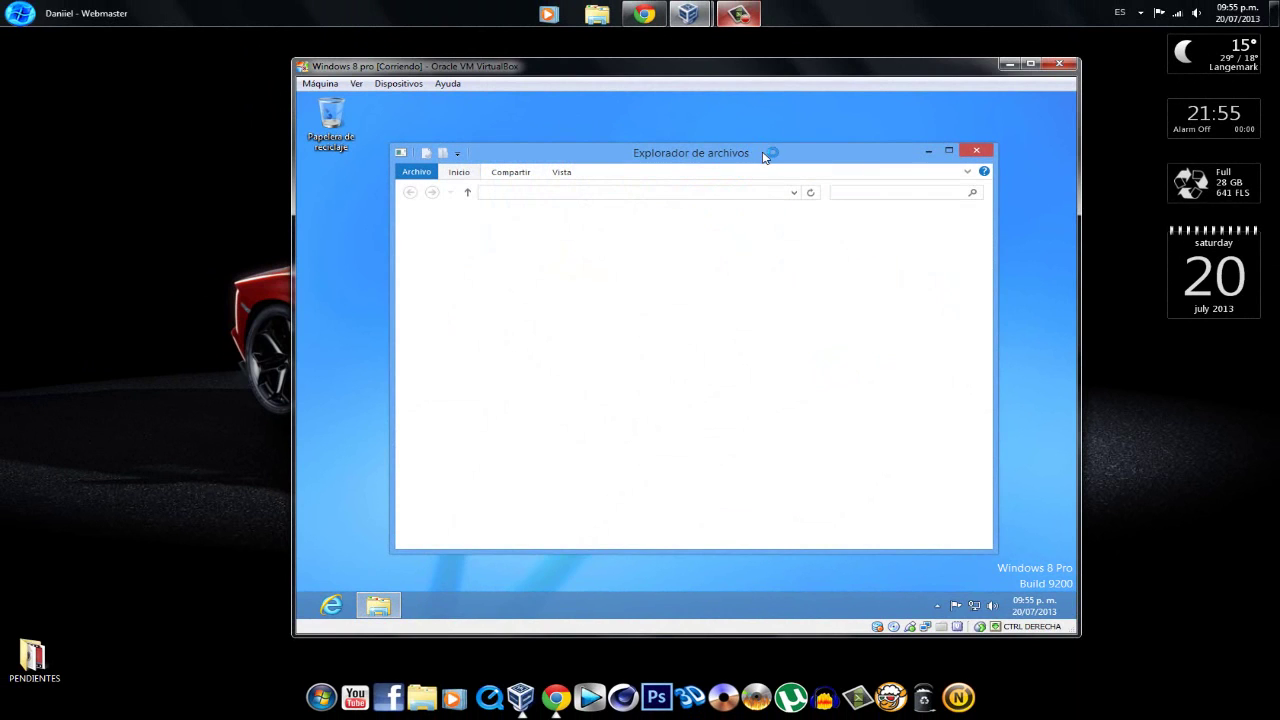
mouse_move(763, 157)
left_mouse_down()
mouse_move(739, 157)
mouse_move(770, 157)
left_mouse_up()
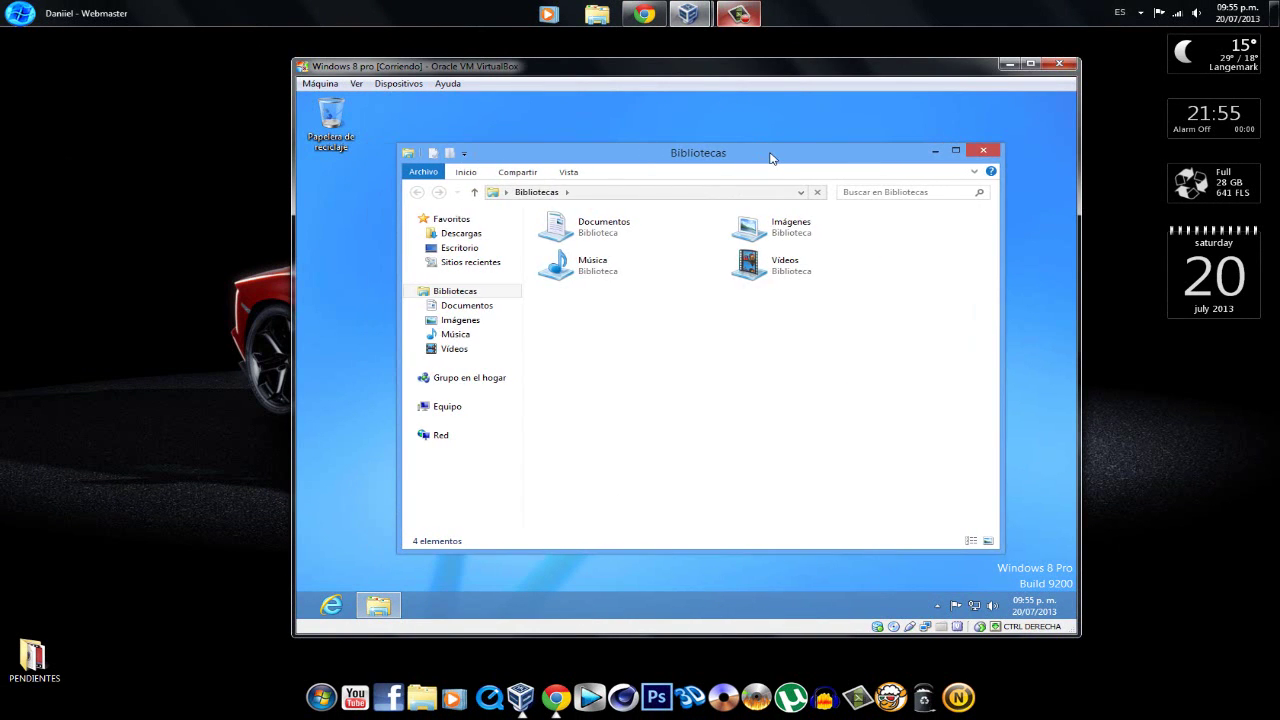